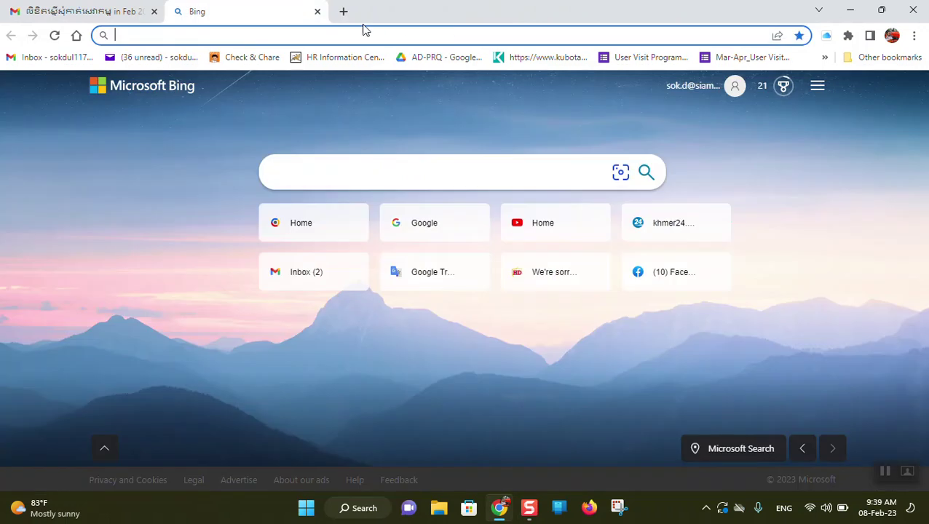
Open google.com in a new tab and start typing 'gmai' in the search box
{"action": "left_click", "coordinate": [342, 10]}
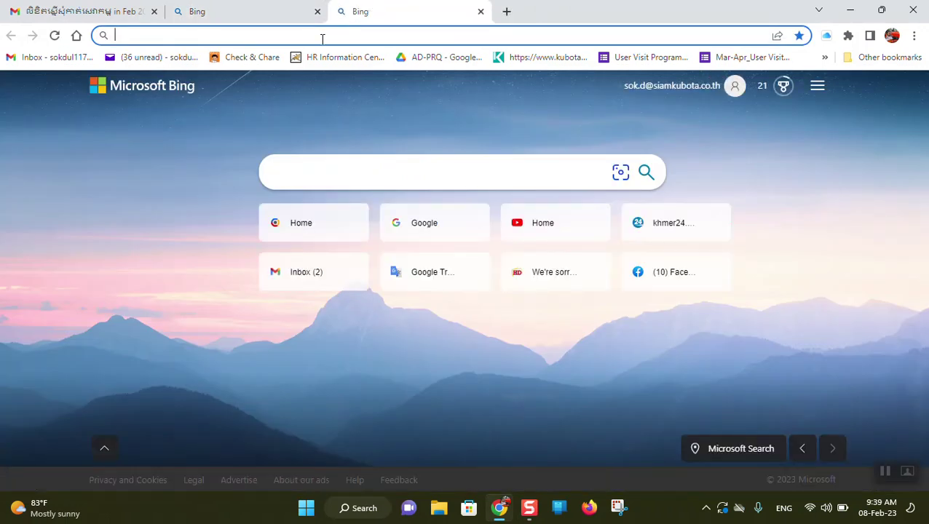
{"action": "type", "text": "www"}
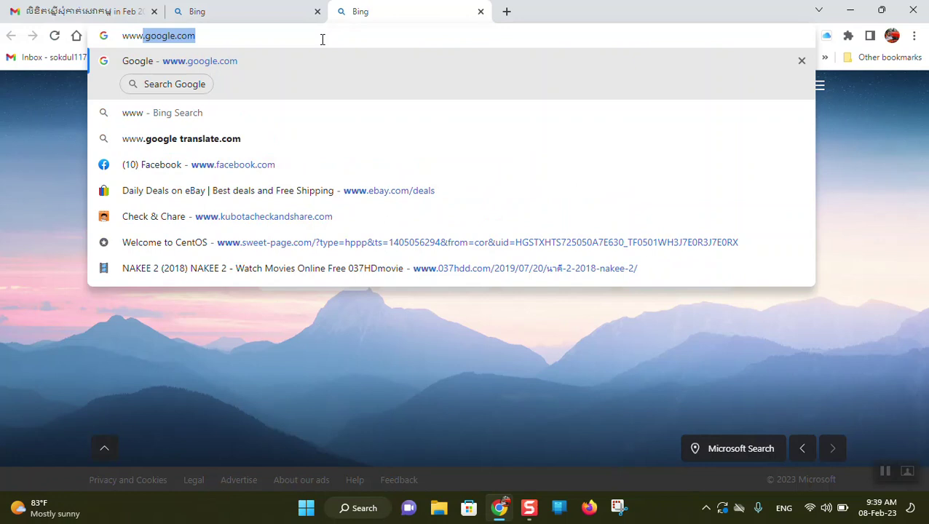
{"action": "key", "text": "Return"}
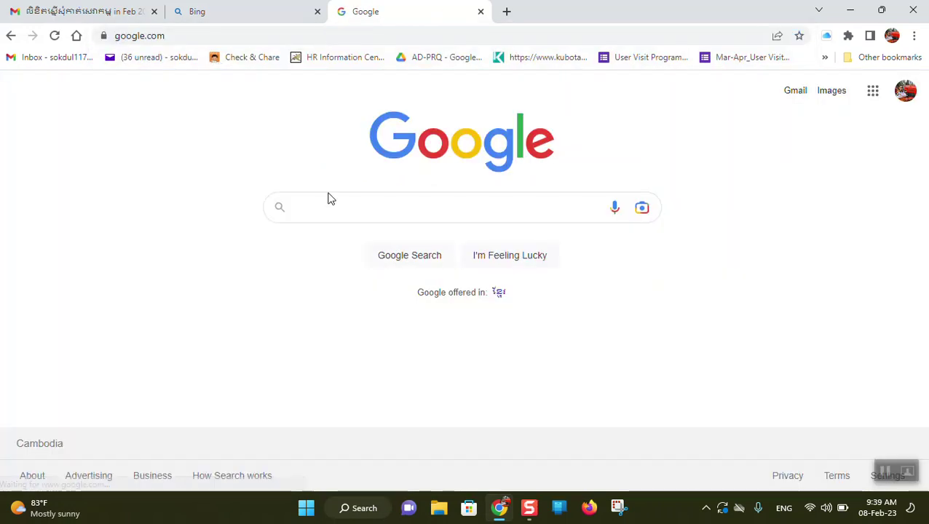
{"action": "type", "text": "g"}
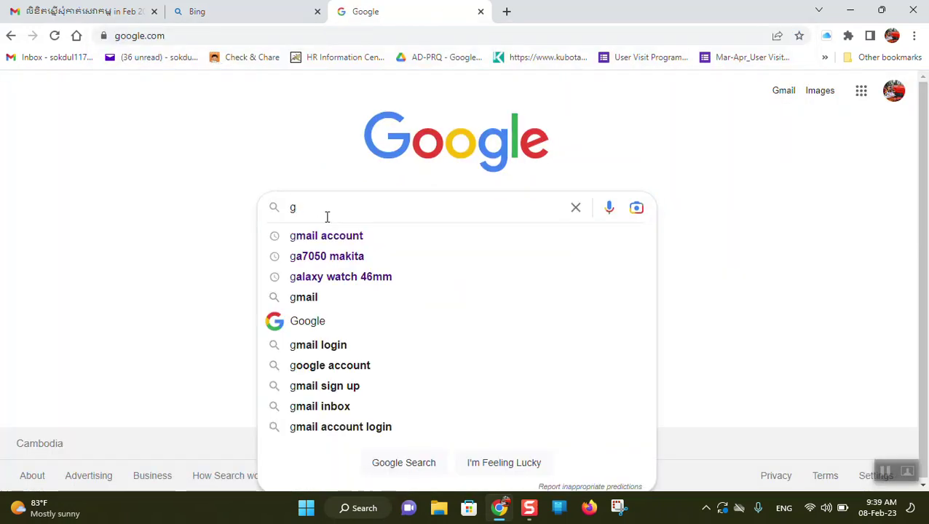
{"action": "type", "text": "mai"}
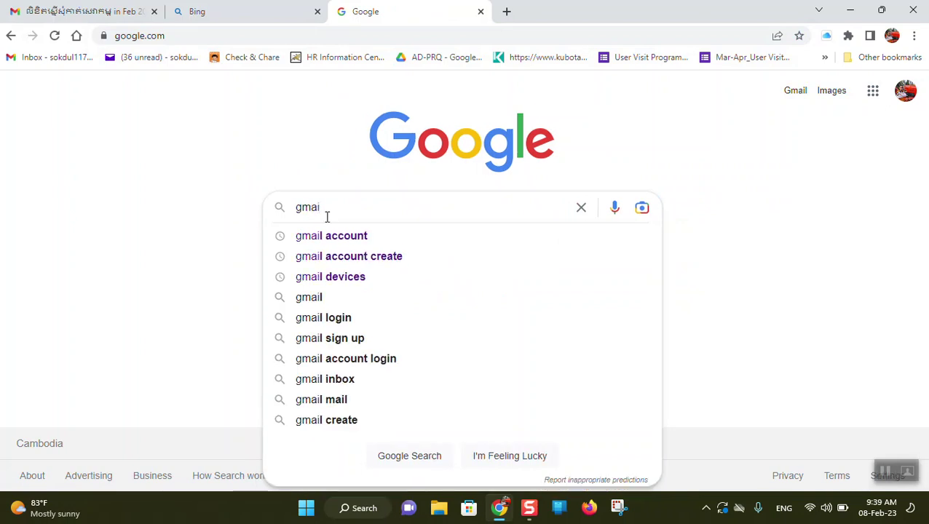
Search 'gmail account create' and look over the Create a Google Account help article
{"action": "left_click", "coordinate": [361, 262]}
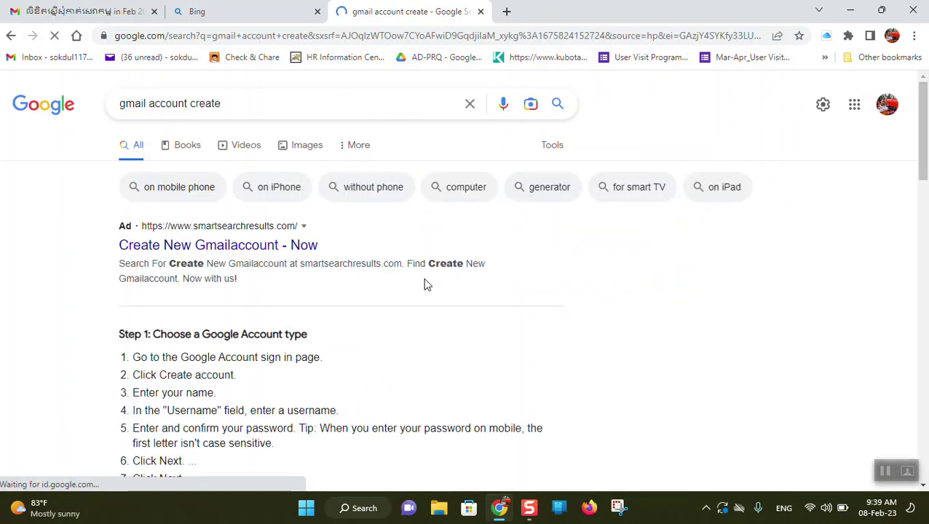
{"action": "scroll", "coordinate": [369, 328], "scroll_direction": "down", "scroll_amount": 3}
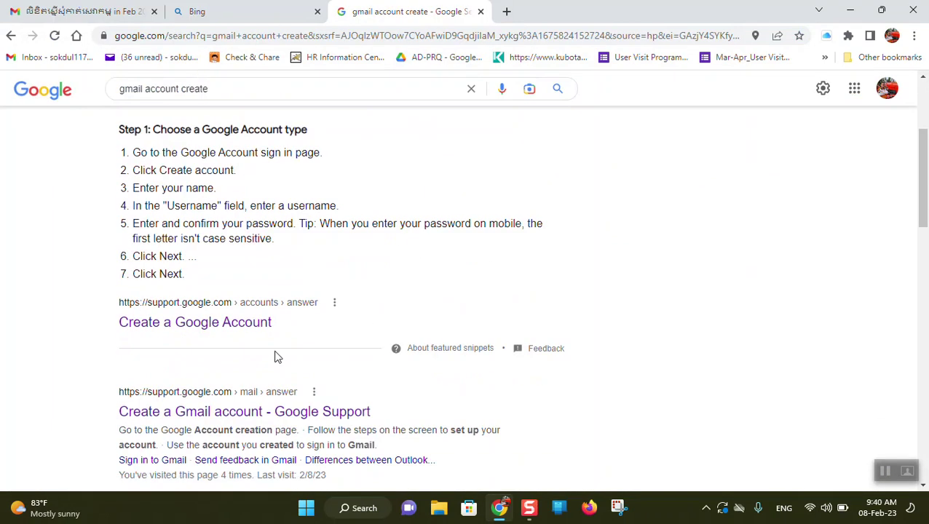
{"action": "left_click", "coordinate": [175, 329]}
{"action": "scroll", "coordinate": [352, 316], "scroll_direction": "down", "scroll_amount": 5}
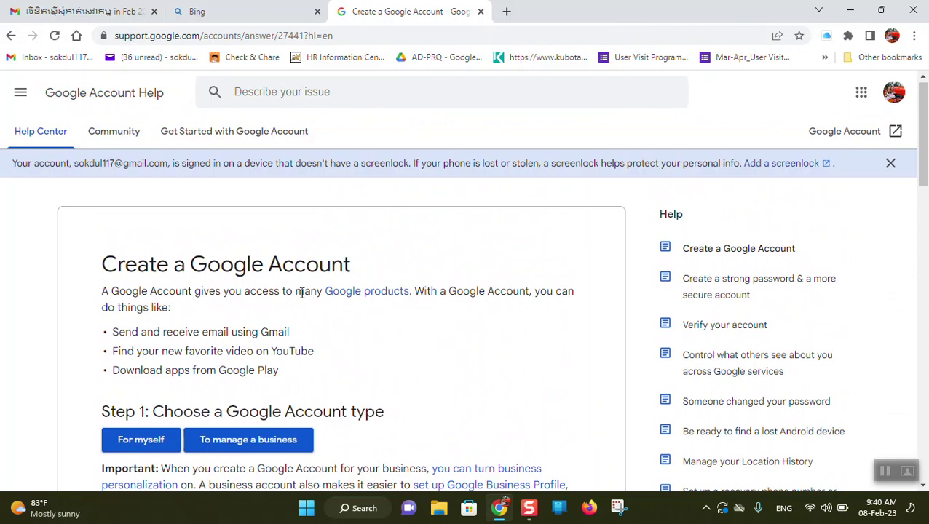
{"action": "scroll", "coordinate": [300, 298], "scroll_direction": "down", "scroll_amount": 15}
{"action": "scroll", "coordinate": [304, 301], "scroll_direction": "up", "scroll_amount": 5}
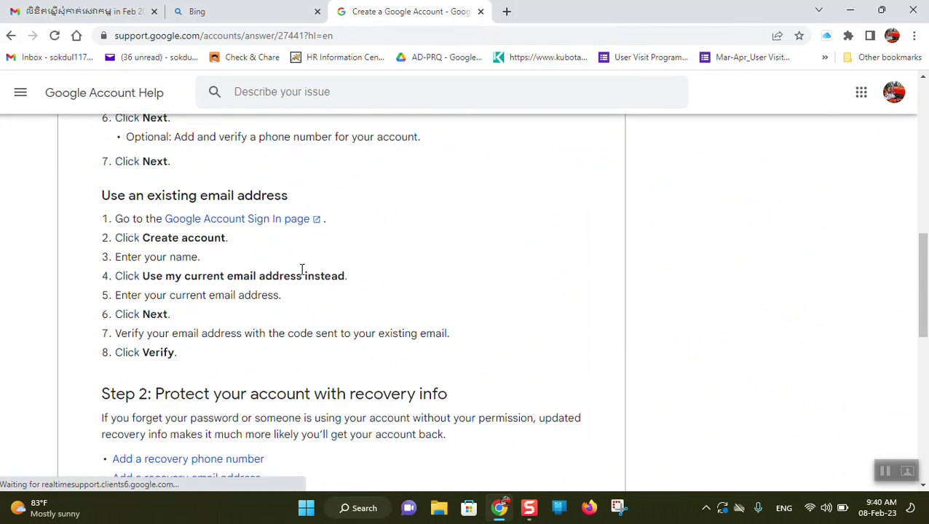
{"action": "left_click", "coordinate": [10, 38]}
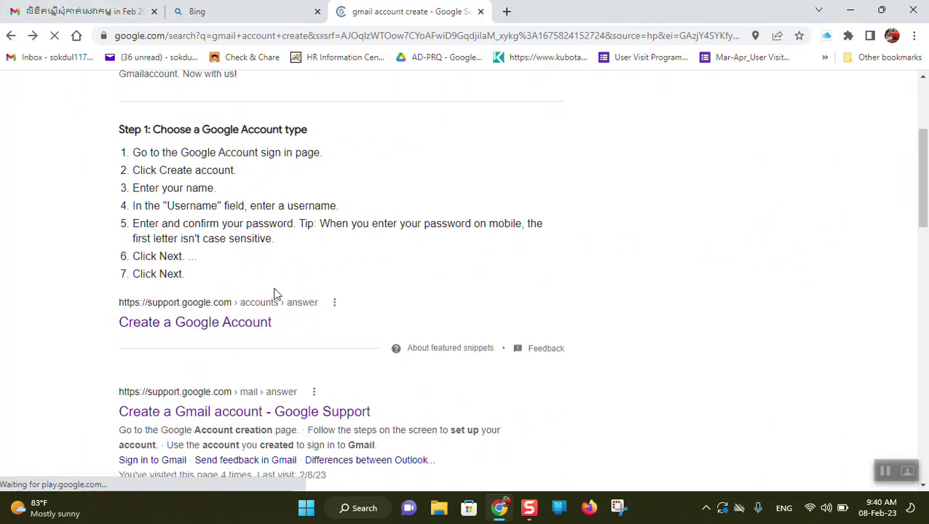
Open the Create a Gmail account help article and follow its link to the sign-up page
{"action": "scroll", "coordinate": [244, 349], "scroll_direction": "down", "scroll_amount": 2}
{"action": "left_click", "coordinate": [222, 347]}
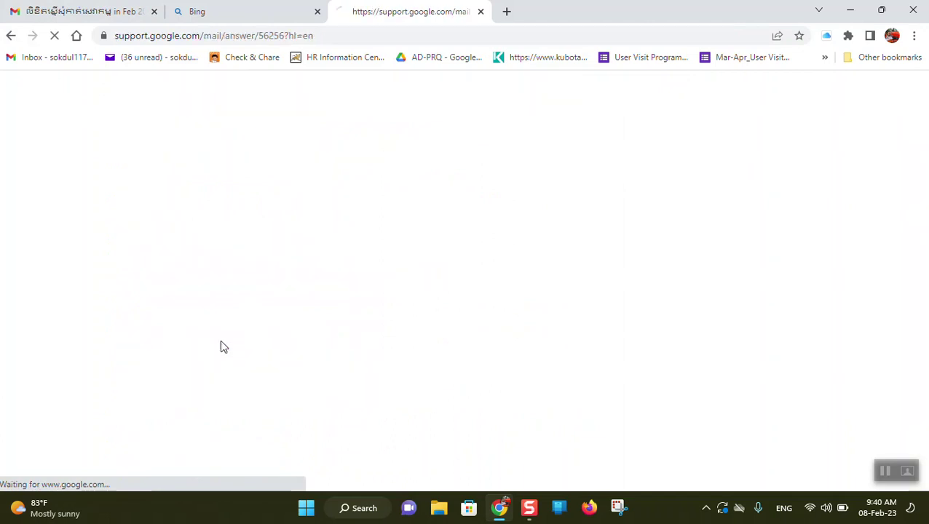
{"action": "scroll", "coordinate": [219, 342], "scroll_direction": "down", "scroll_amount": 2}
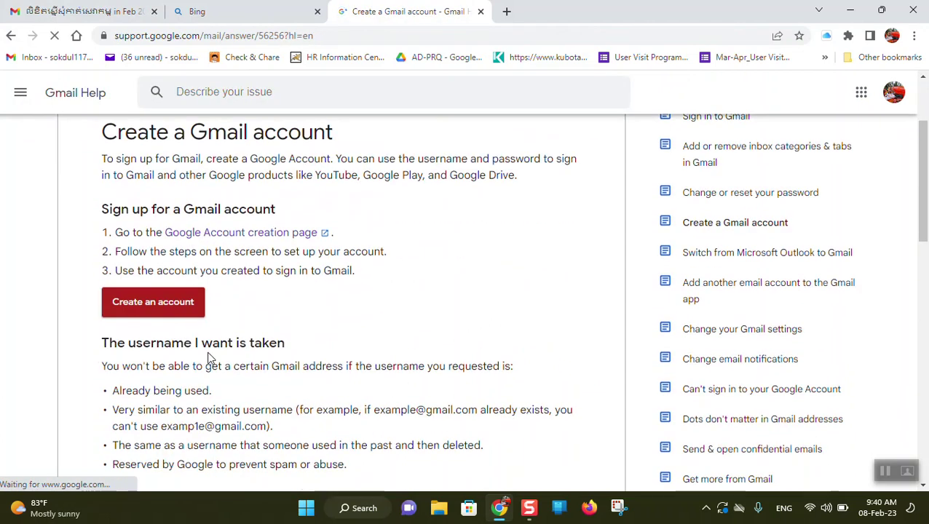
{"action": "left_click", "coordinate": [159, 312]}
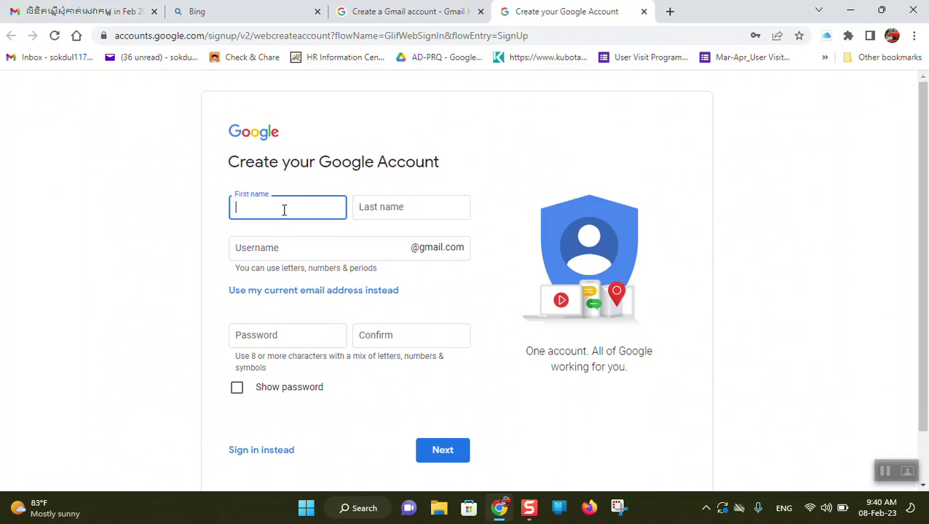
Enter the account holder's first name and last name
{"action": "left_click", "coordinate": [364, 208]}
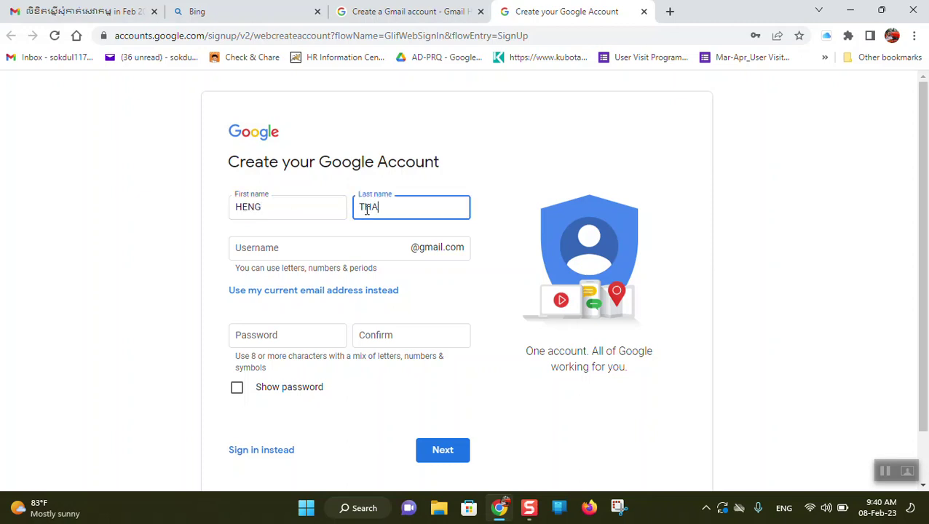
Enter a desired username, then pick the first suggested available username since it was taken
{"action": "left_click", "coordinate": [332, 250]}
{"action": "left_click", "coordinate": [159, 280]}
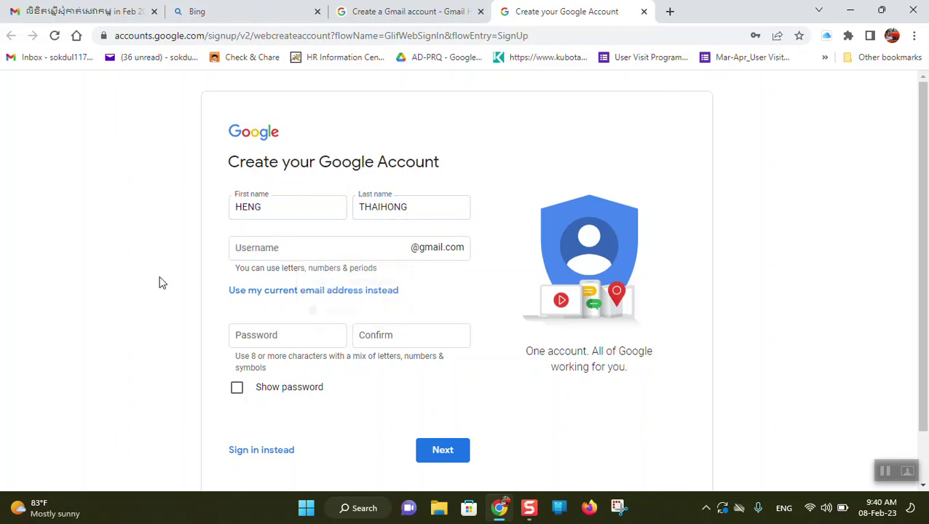
{"action": "left_click", "coordinate": [305, 247]}
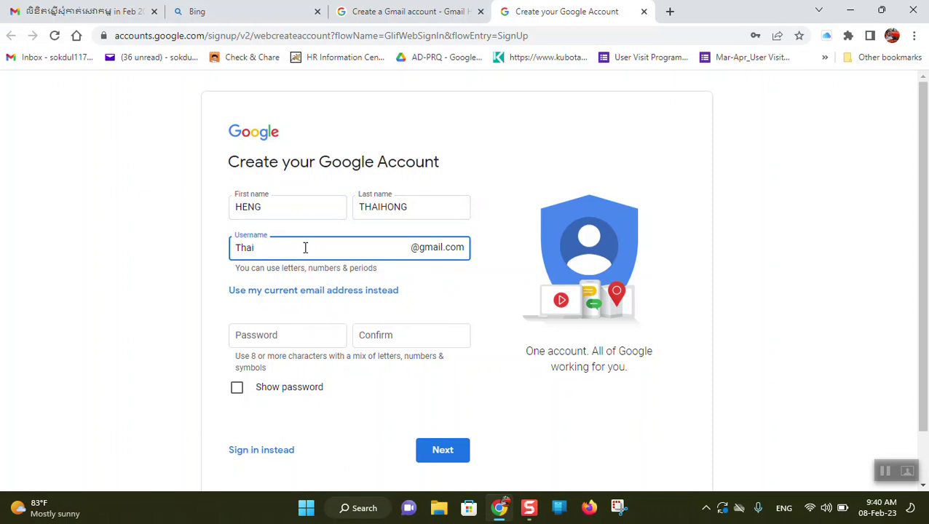
{"action": "left_click", "coordinate": [727, 302]}
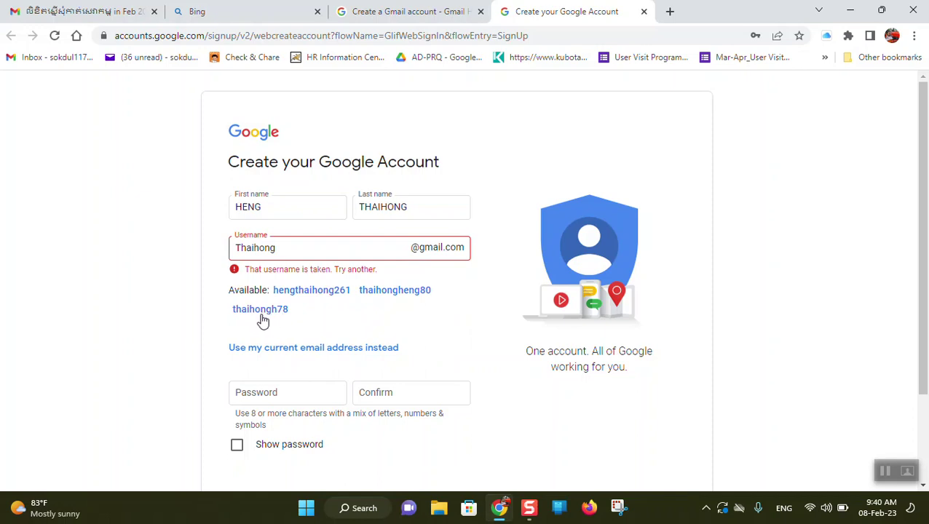
{"action": "left_click", "coordinate": [318, 294]}
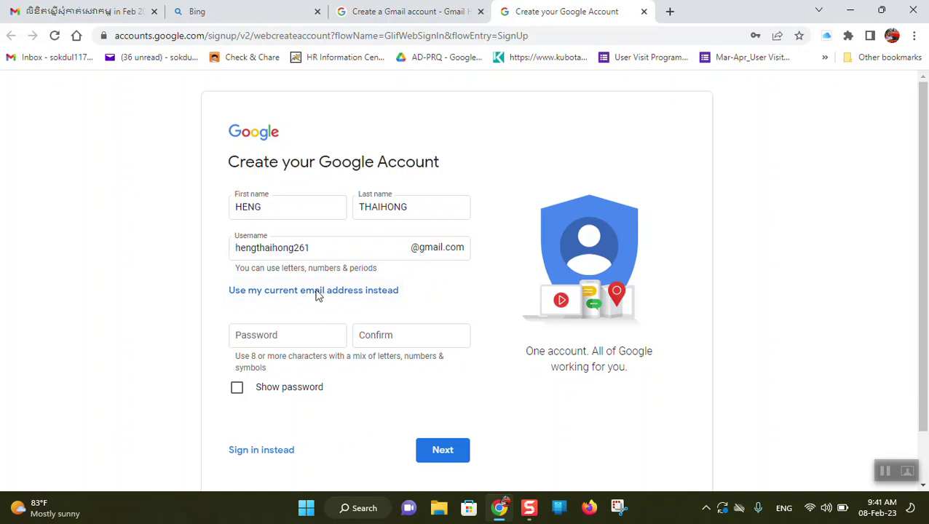
{"action": "left_click", "coordinate": [288, 336]}
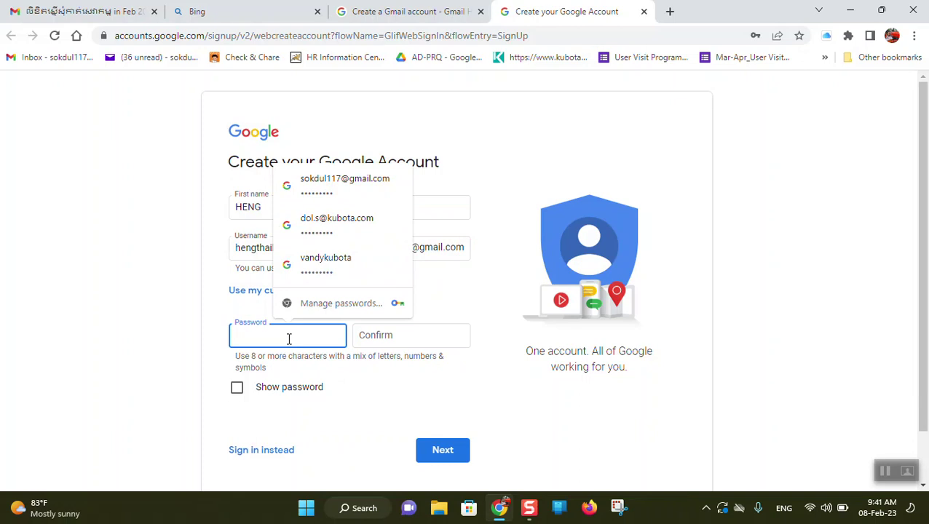
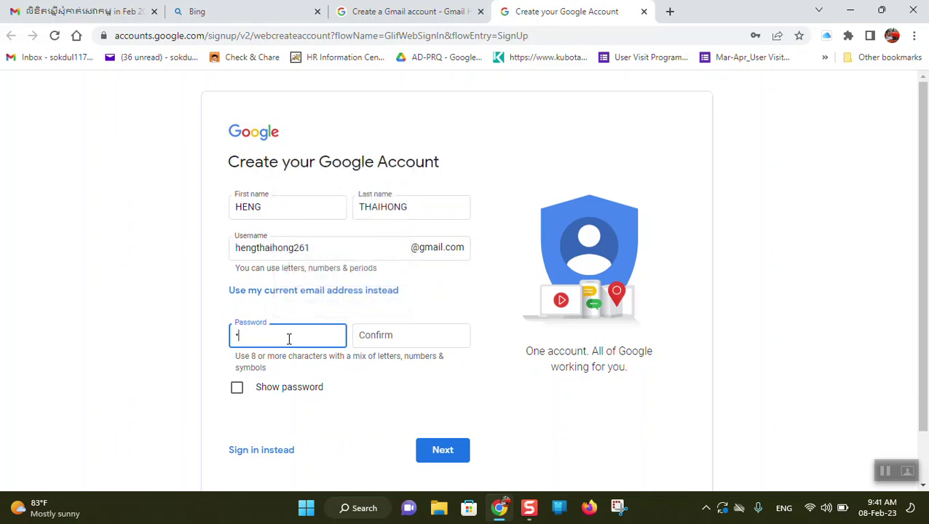
Type the account password into the Password field
{"action": "key", "text": "BackSpace"}
{"action": "key", "text": "BackSpace"}
{"action": "key", "text": "BackSpace"}
{"action": "key", "text": "BackSpace"}
{"action": "key", "text": "BackSpace"}
{"action": "key", "text": "BackSpace"}
{"action": "key", "text": "BackSpace"}
{"action": "key", "text": "BackSpace"}
{"action": "key", "text": "BackSpace"}
{"action": "key", "text": "BackSpace"}
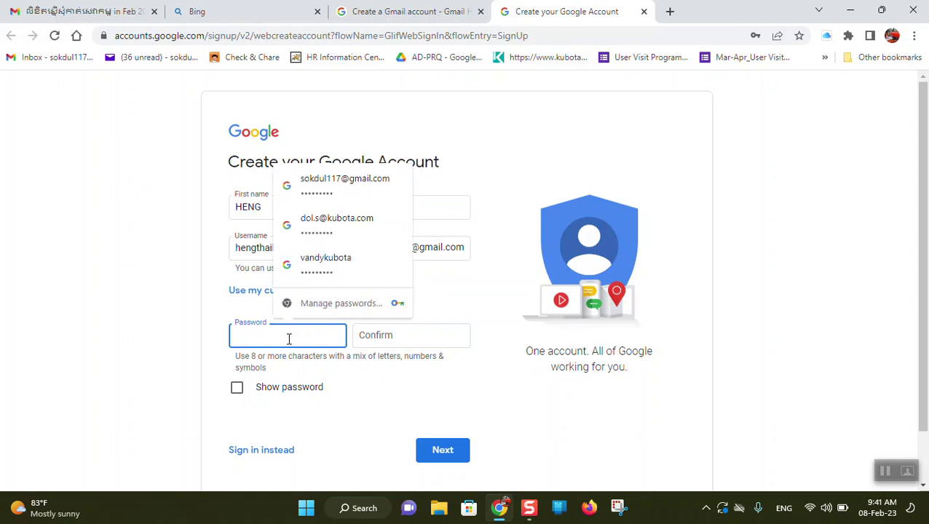
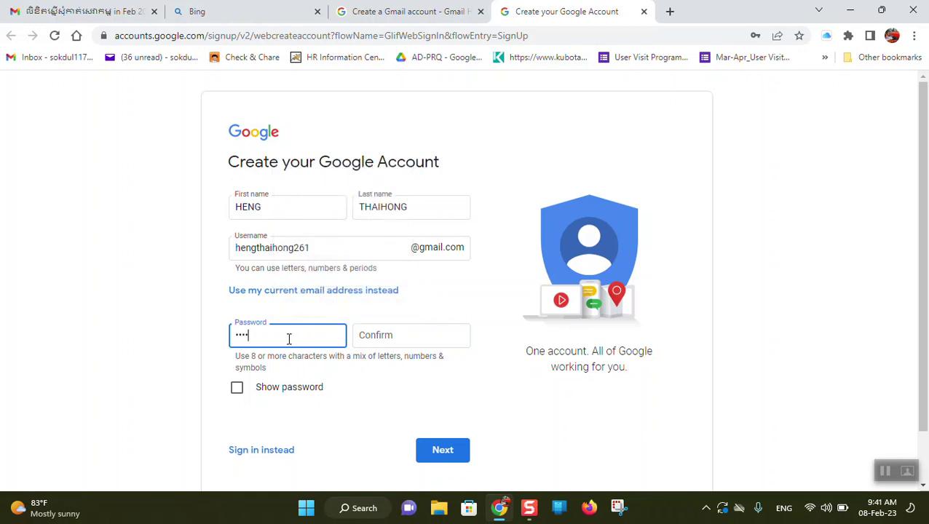
Enter the confirmation password and tick Show password to compare both entries
{"action": "left_click", "coordinate": [398, 338]}
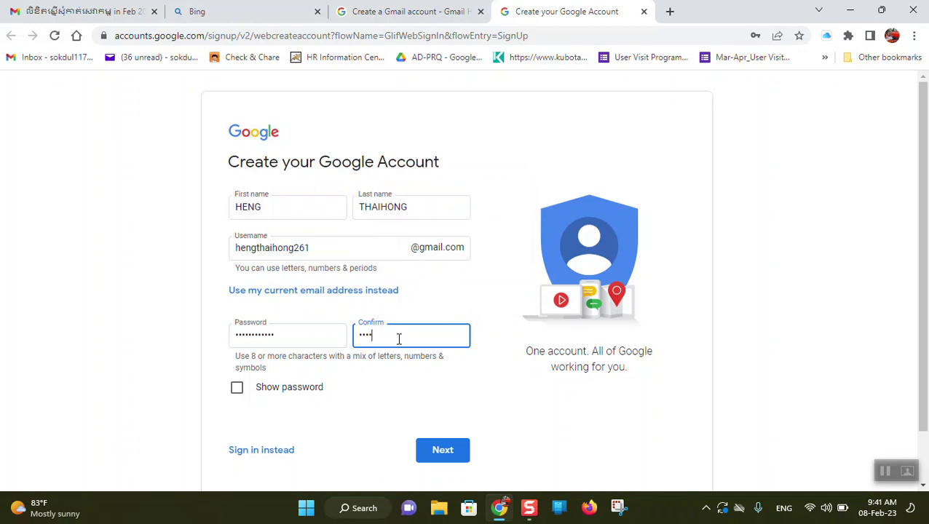
{"action": "left_click", "coordinate": [239, 390]}
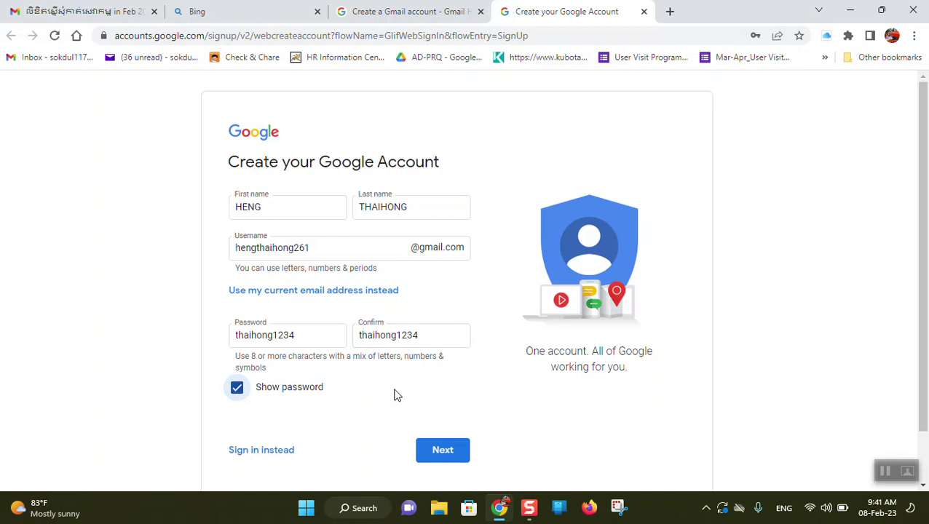
{"action": "scroll", "coordinate": [502, 386], "scroll_direction": "down", "scroll_amount": 1}
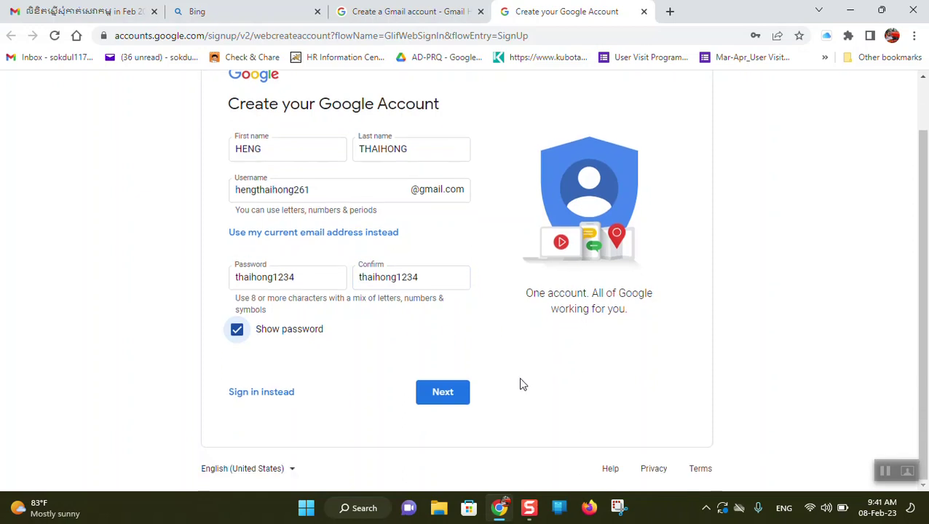
{"action": "scroll", "coordinate": [528, 369], "scroll_direction": "up", "scroll_amount": 1}
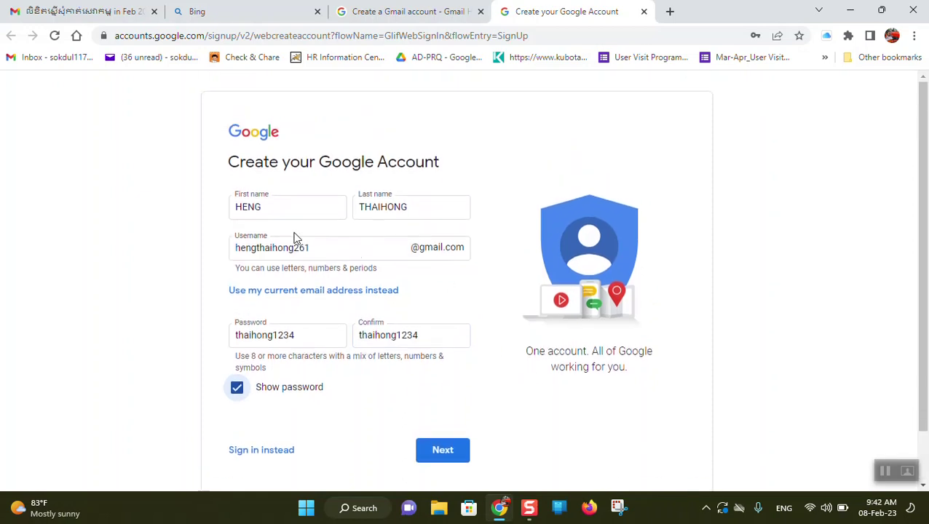
{"action": "scroll", "coordinate": [491, 368], "scroll_direction": "down", "scroll_amount": 1}
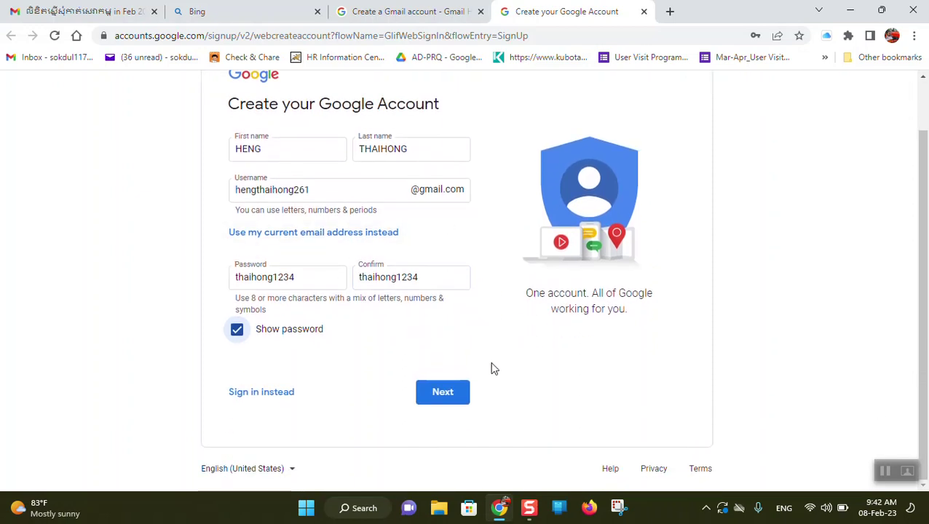
Submit the first page, then enter the phone number and a suggested recovery email
{"action": "left_click", "coordinate": [444, 397]}
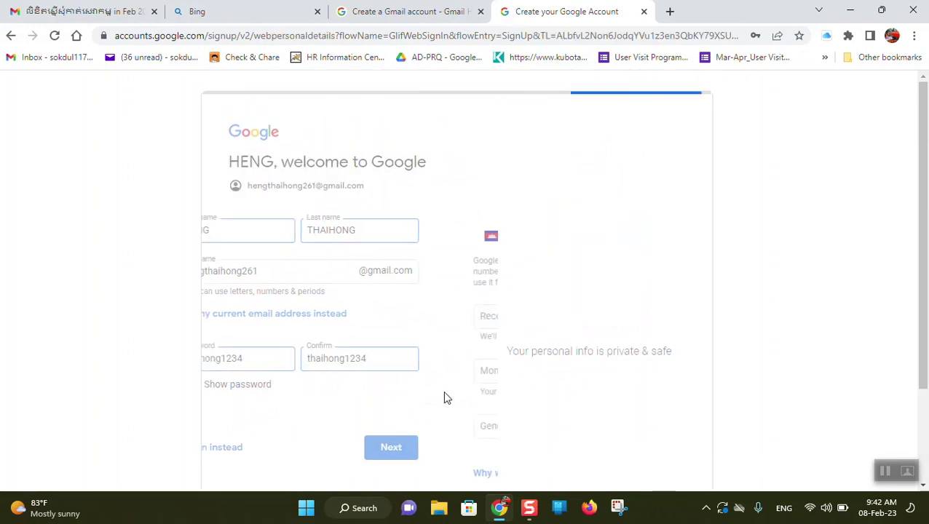
{"action": "scroll", "coordinate": [474, 348], "scroll_direction": "down", "scroll_amount": 1}
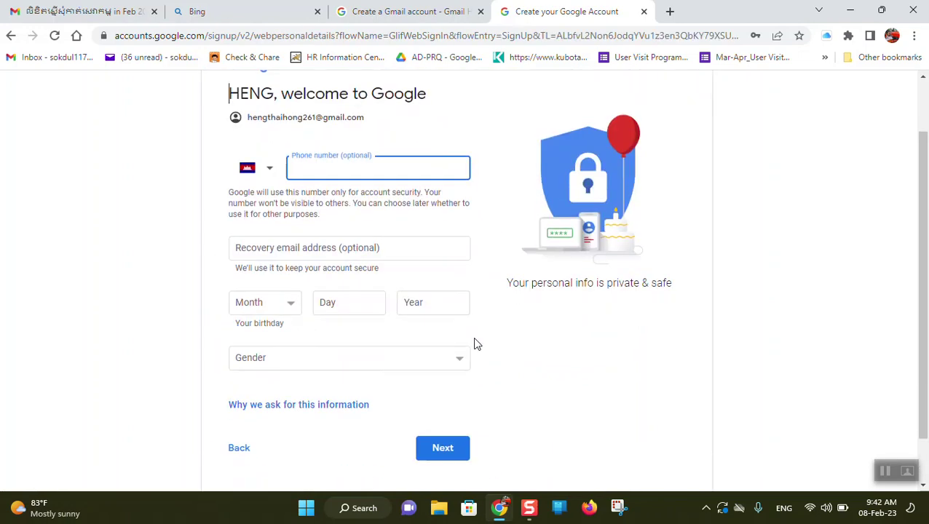
{"action": "left_click", "coordinate": [382, 171]}
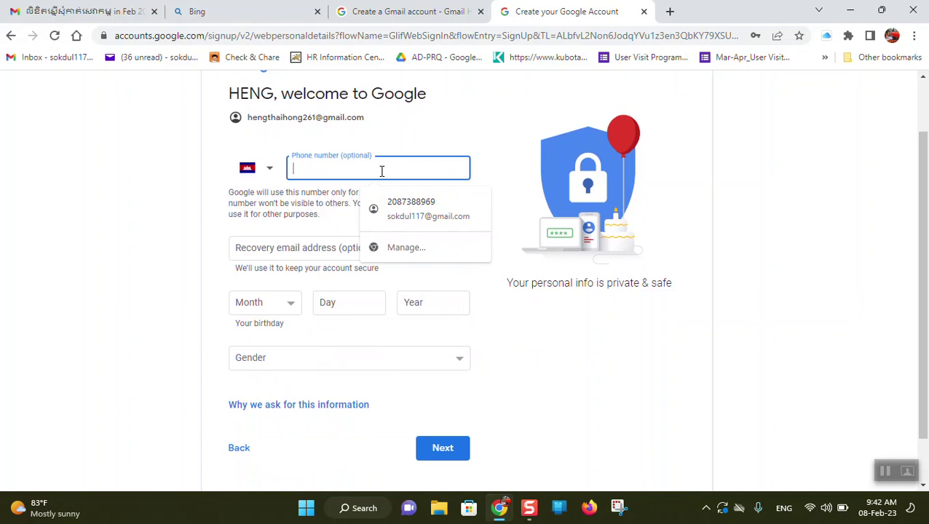
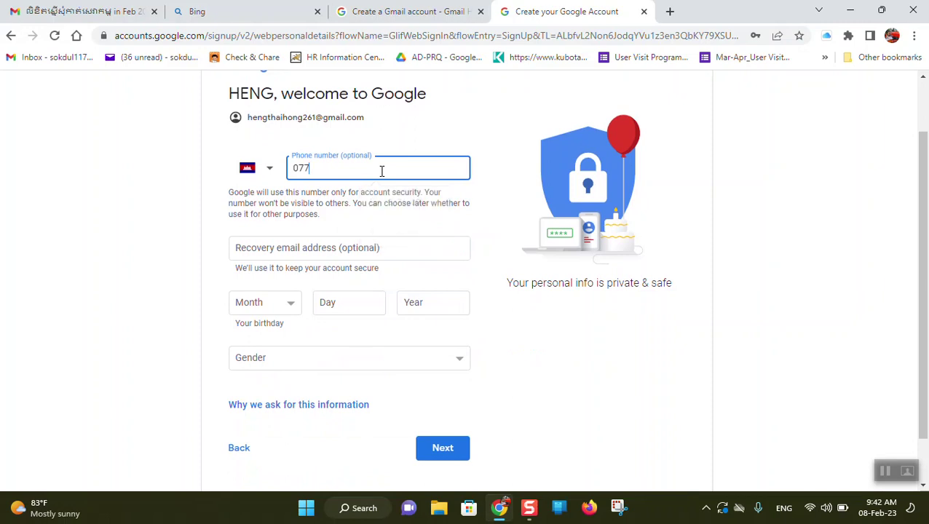
{"action": "left_click", "coordinate": [386, 248]}
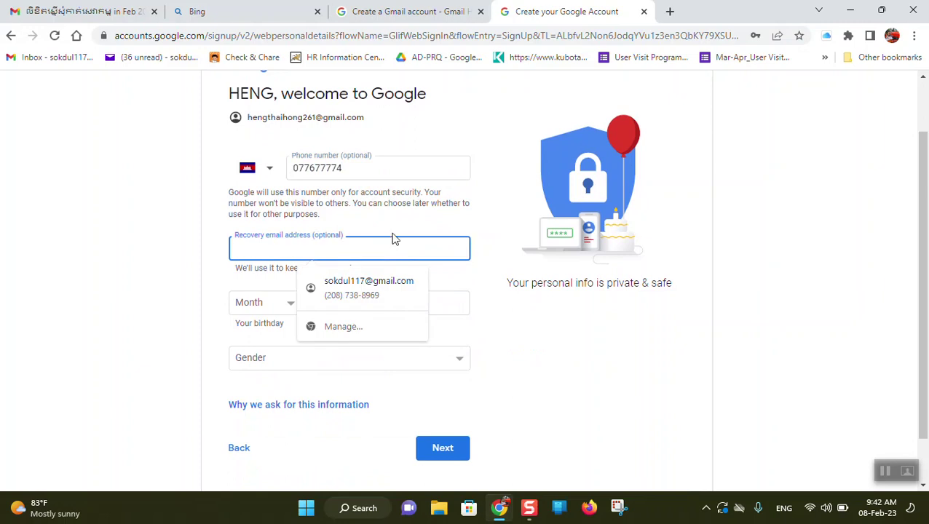
{"action": "left_click", "coordinate": [195, 256]}
{"action": "left_click", "coordinate": [342, 248]}
{"action": "left_click", "coordinate": [357, 291]}
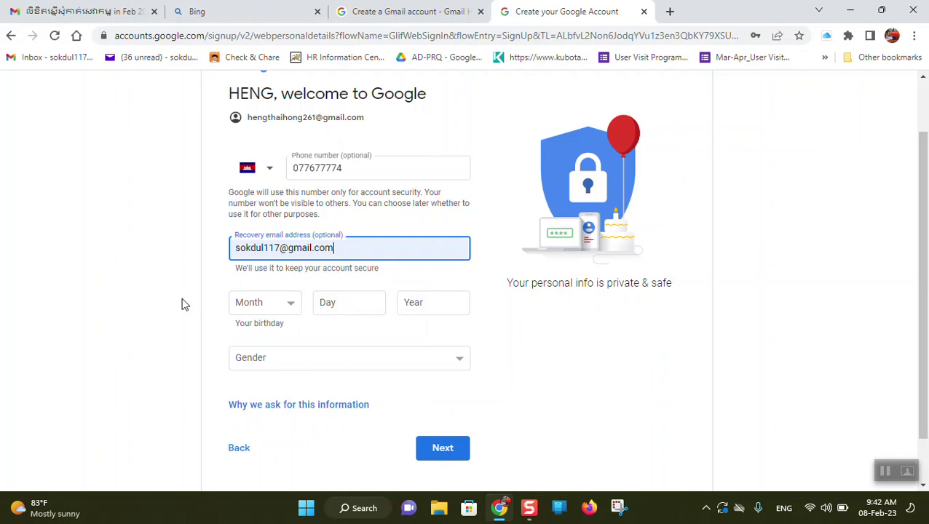
{"action": "left_click", "coordinate": [293, 309]}
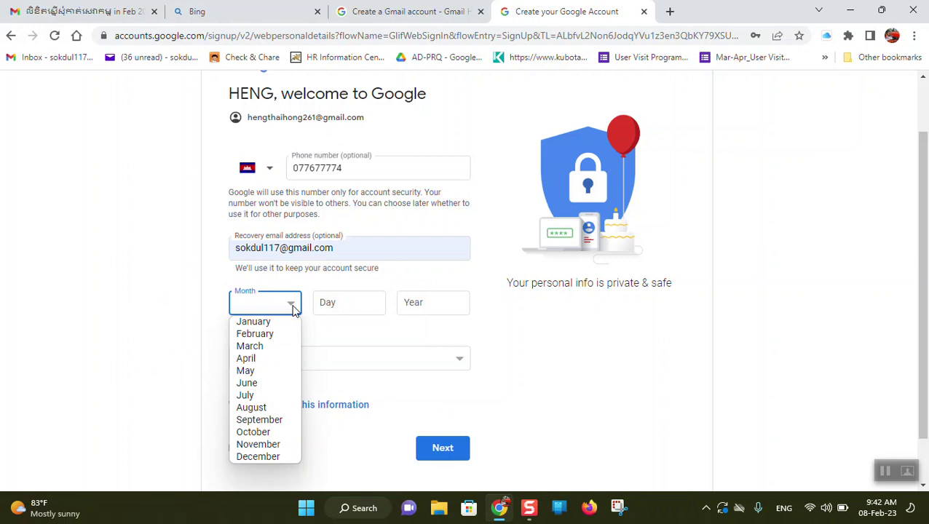
{"action": "left_click", "coordinate": [284, 333]}
{"action": "left_click", "coordinate": [376, 300]}
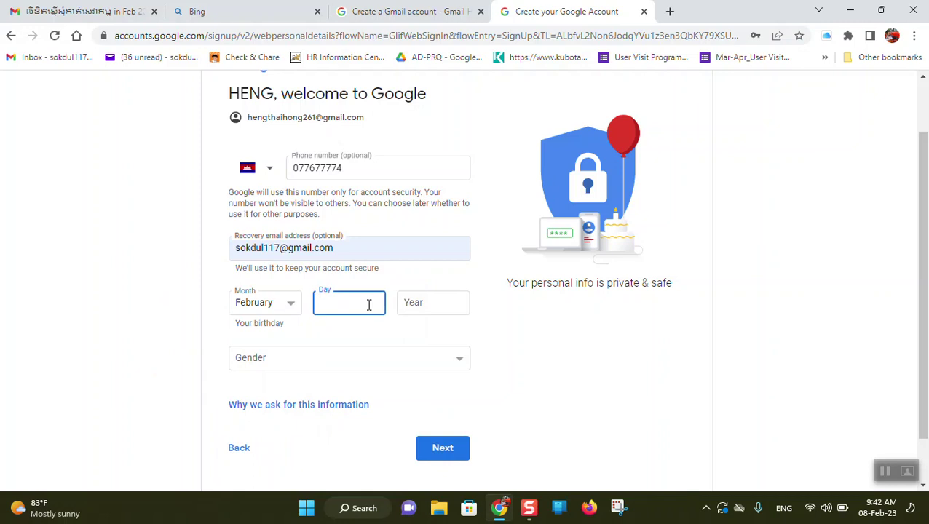
{"action": "type", "text": "02"}
{"action": "left_click", "coordinate": [438, 306]}
{"action": "type", "text": "18"}
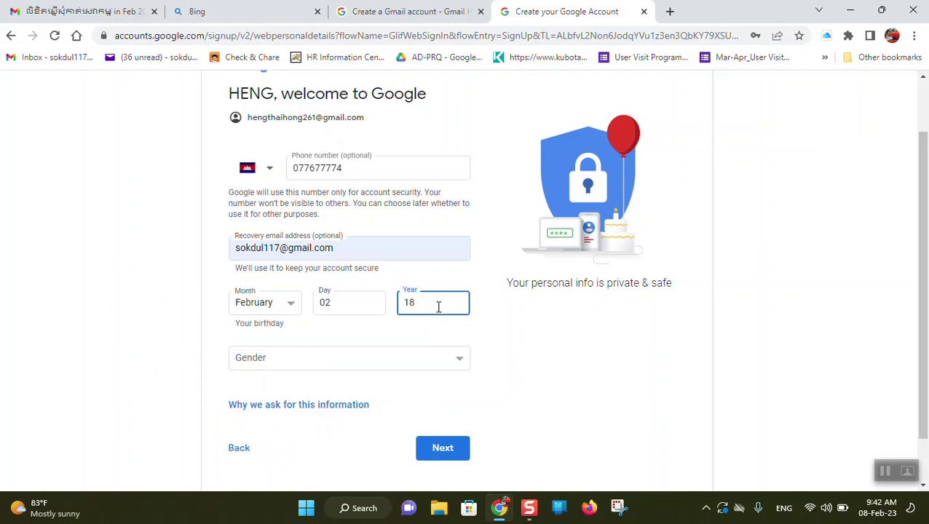
{"action": "key", "text": "BackSpace"}
{"action": "type", "text": "989"}
{"action": "scroll", "coordinate": [555, 352], "scroll_direction": "down", "scroll_amount": 2}
{"action": "left_click", "coordinate": [462, 306]}
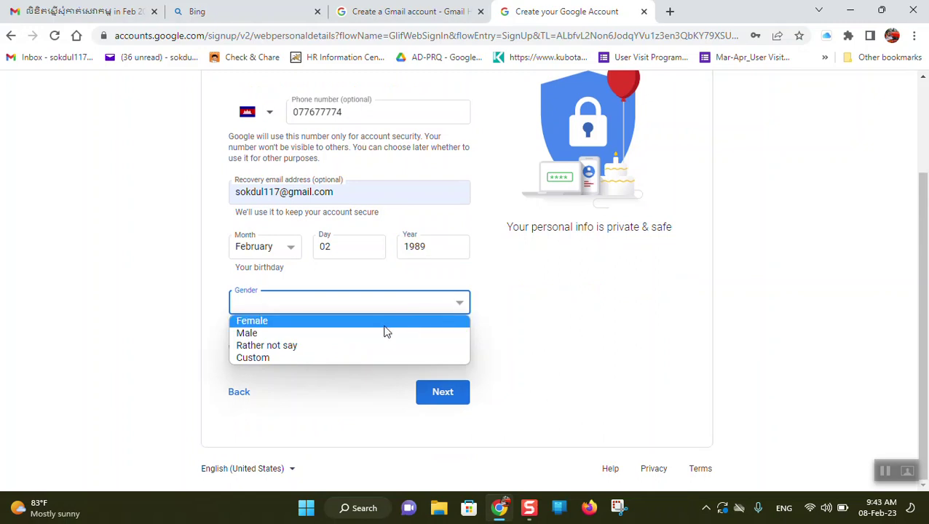
{"action": "left_click", "coordinate": [339, 341]}
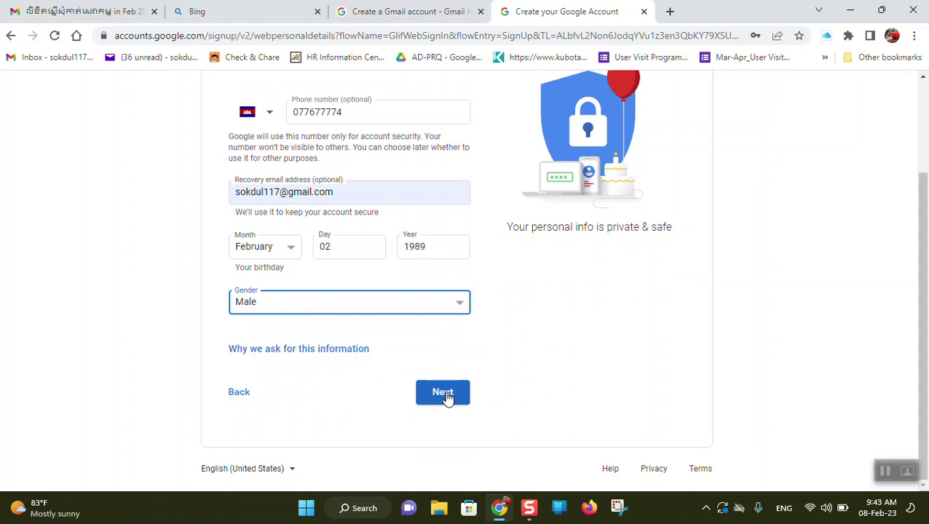
{"action": "scroll", "coordinate": [452, 196], "scroll_direction": "up", "scroll_amount": 1}
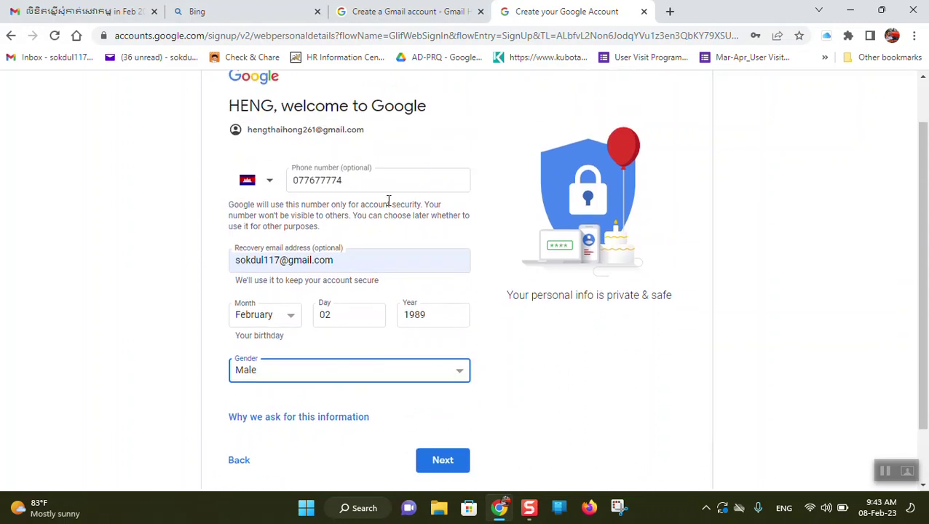
{"action": "left_click_drag", "start_coordinate": [355, 182], "coordinate": [292, 184]}
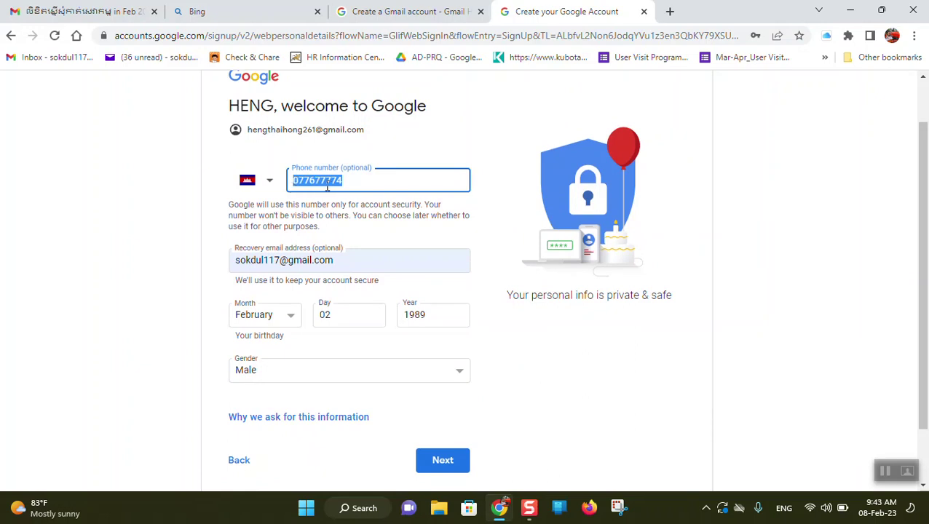
{"action": "scroll", "coordinate": [437, 363], "scroll_direction": "down", "scroll_amount": 1}
Submit the details, request the texted code, and enter the 6-digit verification code
{"action": "left_click", "coordinate": [453, 398]}
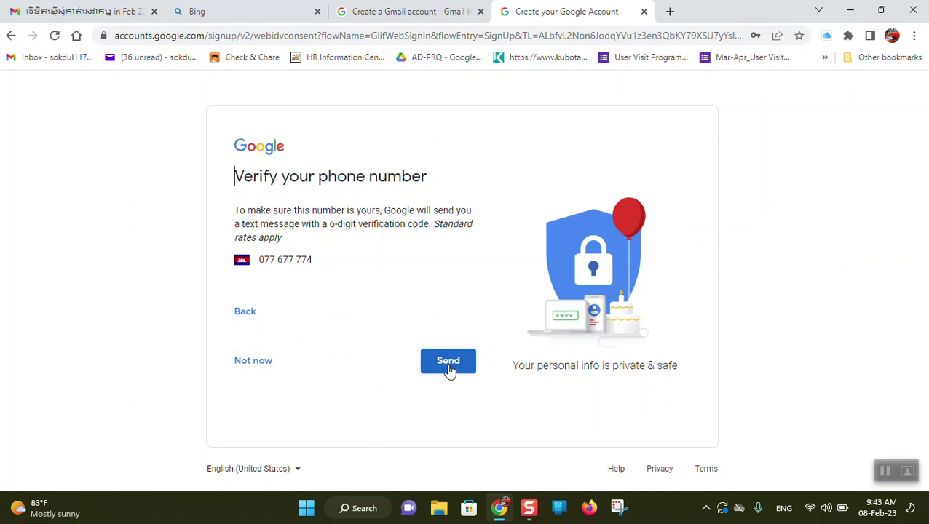
{"action": "left_click", "coordinate": [449, 371]}
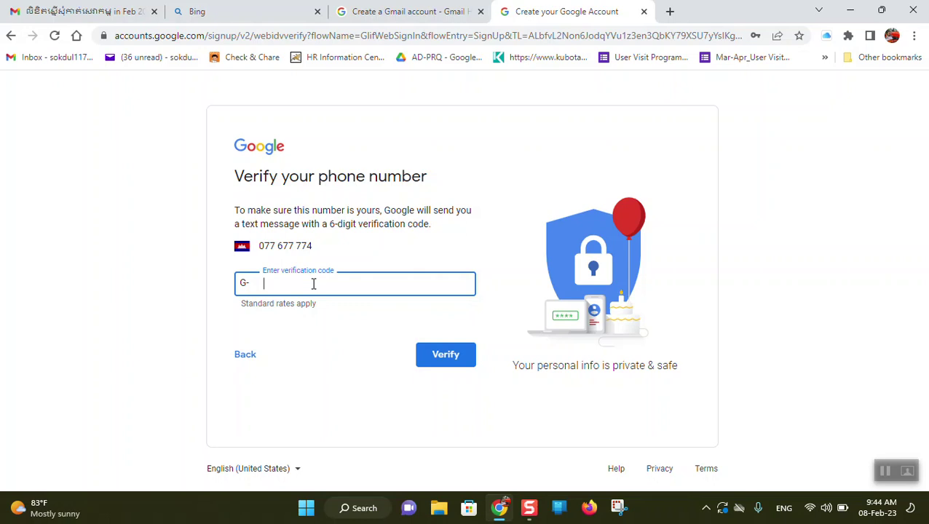
Verify the code, add the phone with 'Yes, I'm in', and accept Privacy and Terms
{"action": "type", "text": "6"}
{"action": "left_click", "coordinate": [445, 353]}
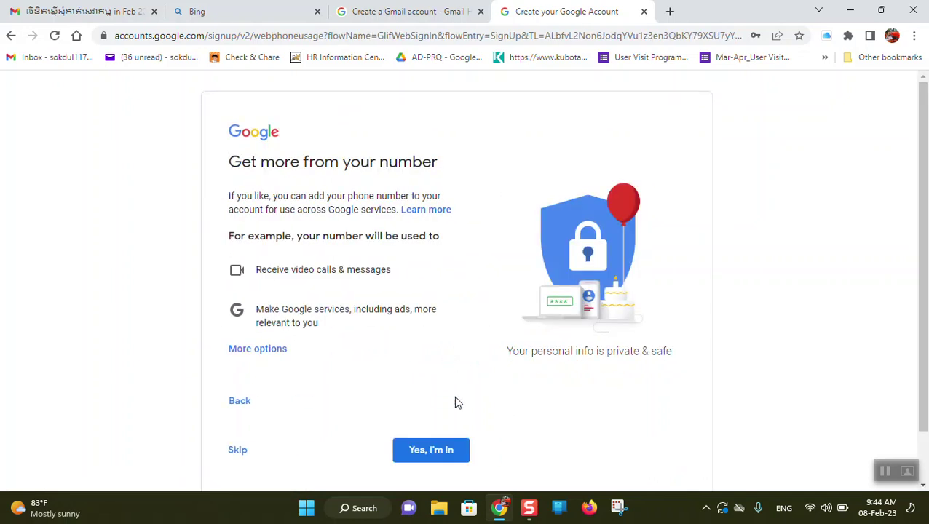
{"action": "scroll", "coordinate": [465, 393], "scroll_direction": "down", "scroll_amount": 1}
{"action": "left_click", "coordinate": [442, 394]}
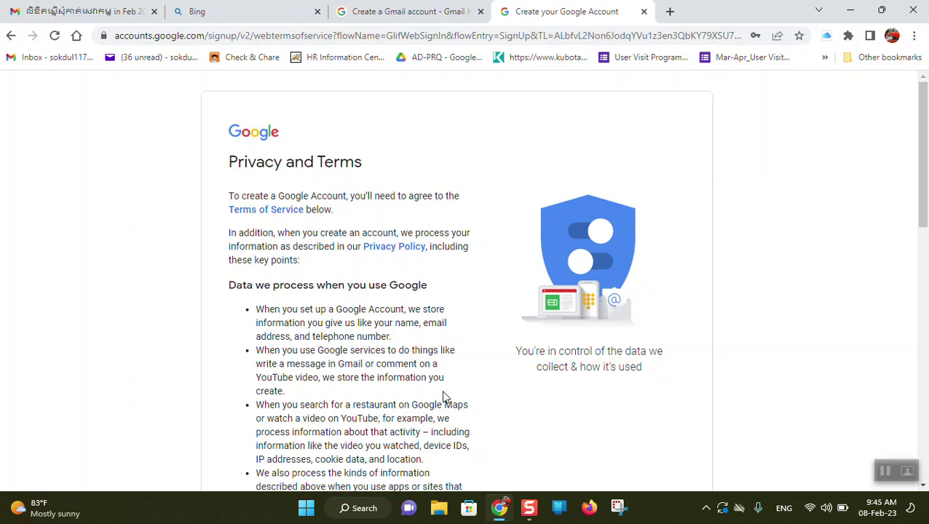
{"action": "scroll", "coordinate": [466, 331], "scroll_direction": "down", "scroll_amount": 10}
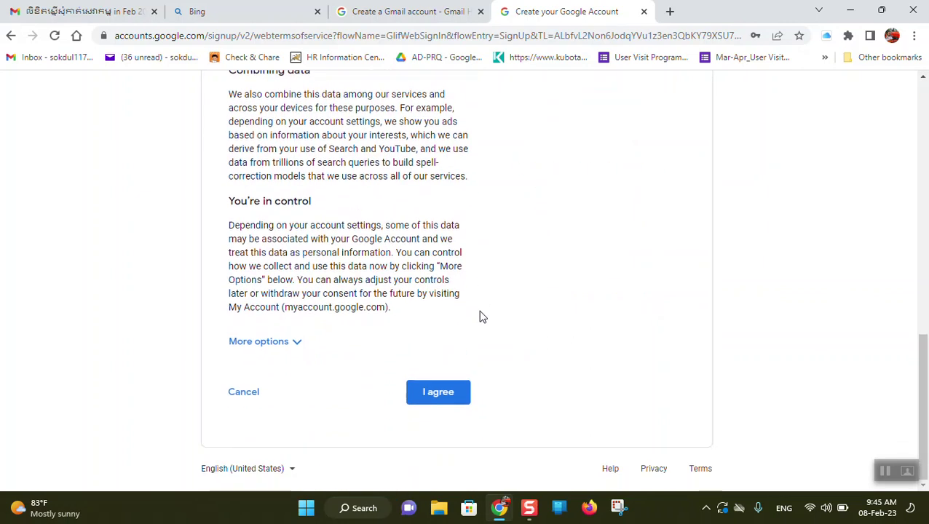
{"action": "left_click", "coordinate": [435, 393]}
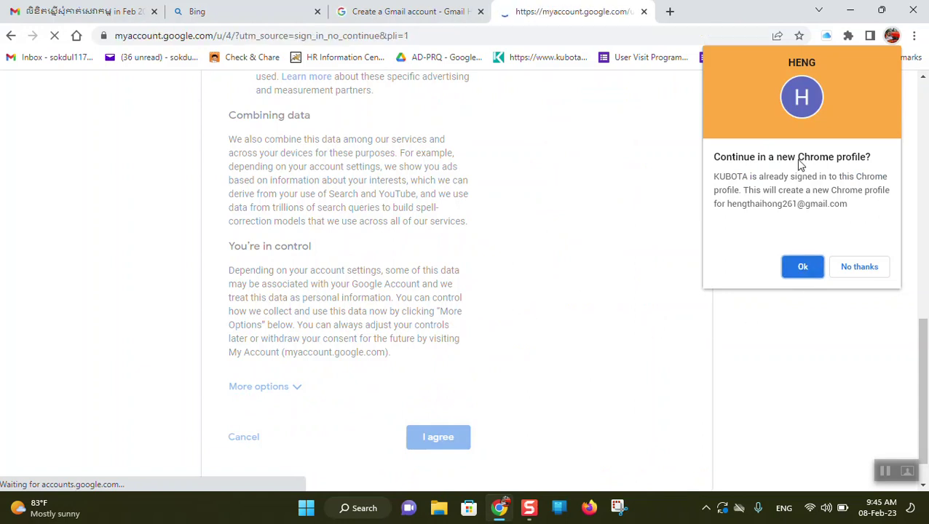
Continue in a new Chrome profile, finish its customization, and minimize the new window
{"action": "left_click", "coordinate": [803, 270]}
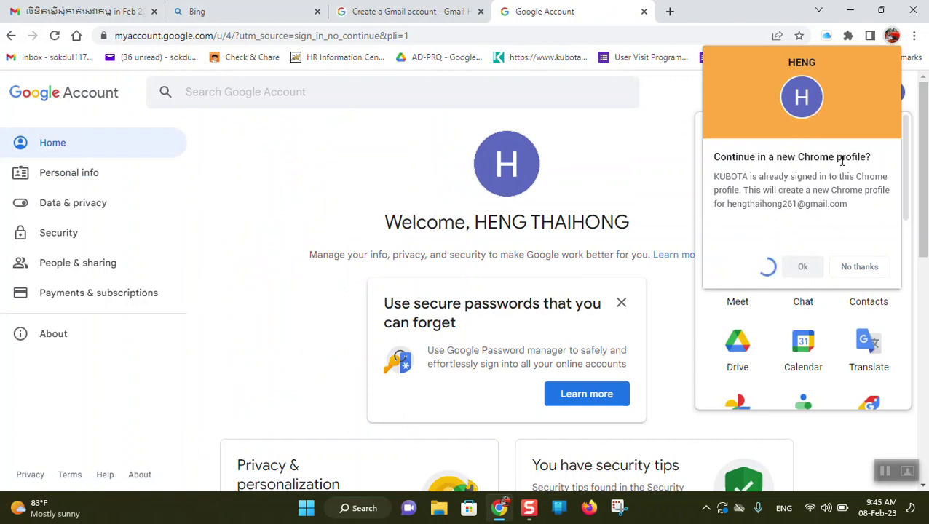
{"action": "left_click_drag", "start_coordinate": [848, 205], "coordinate": [729, 216]}
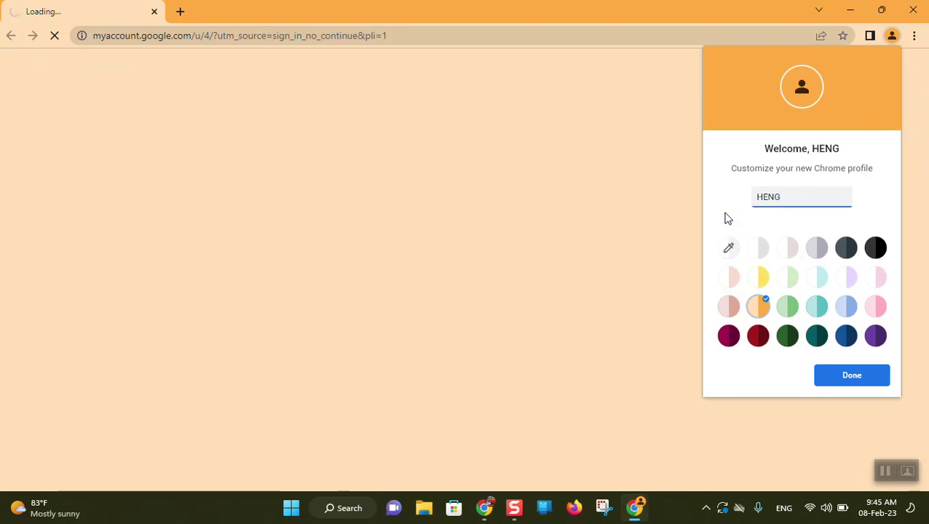
{"action": "left_click", "coordinate": [850, 378]}
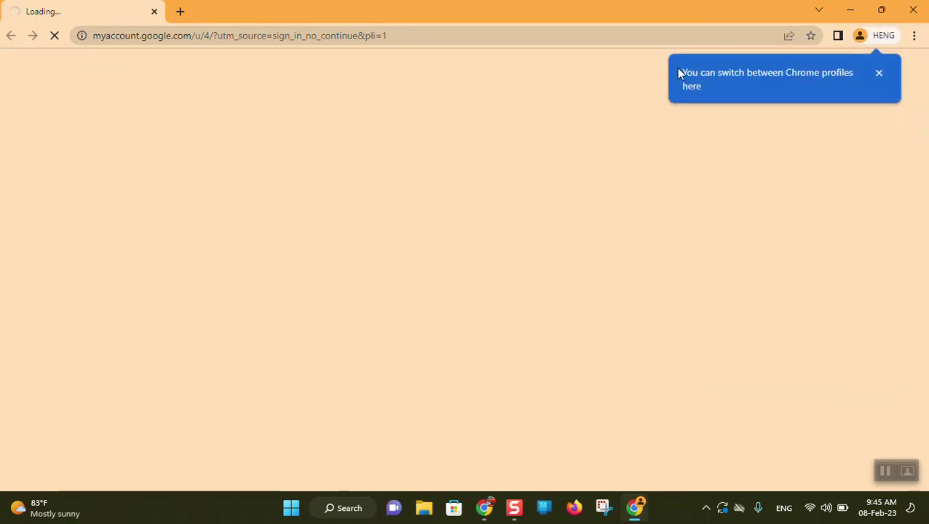
{"action": "left_click", "coordinate": [849, 11]}
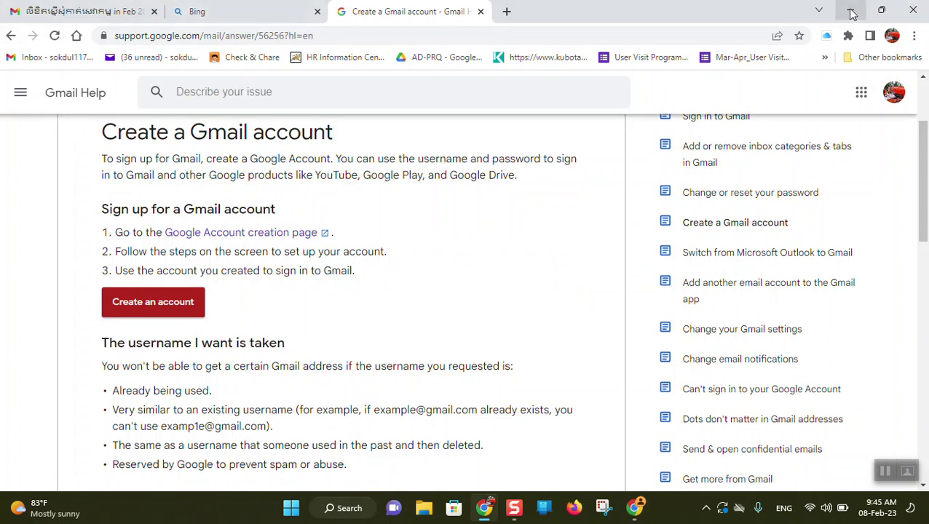
Switch between the Gmail Help and new-profile windows, returning to the Gmail inbox tab
{"action": "left_click", "coordinate": [893, 93]}
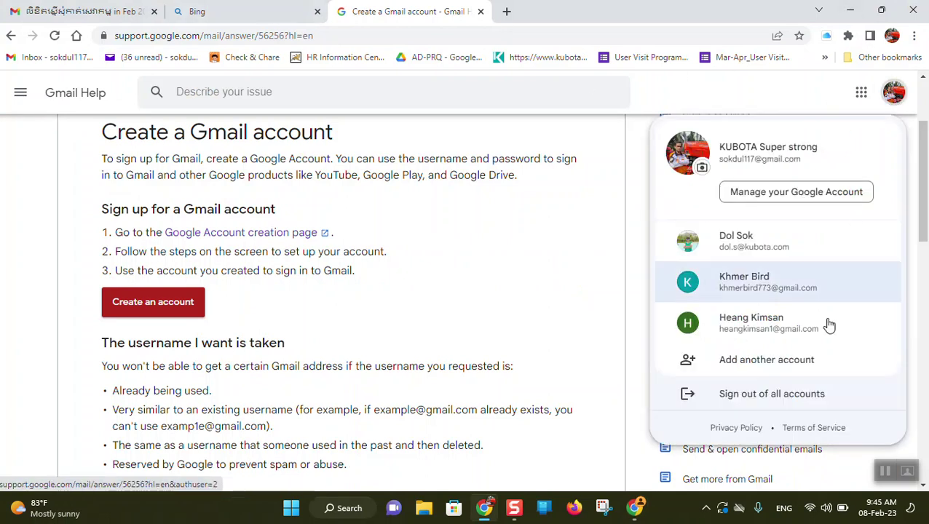
{"action": "scroll", "coordinate": [815, 315], "scroll_direction": "up", "scroll_amount": 2}
{"action": "left_click", "coordinate": [850, 10]}
{"action": "left_click", "coordinate": [634, 507]}
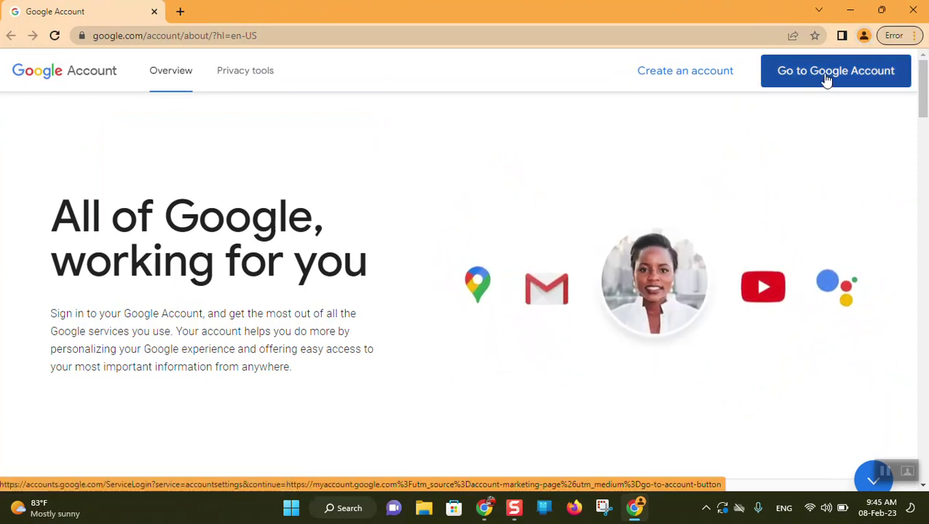
{"action": "left_click", "coordinate": [848, 11]}
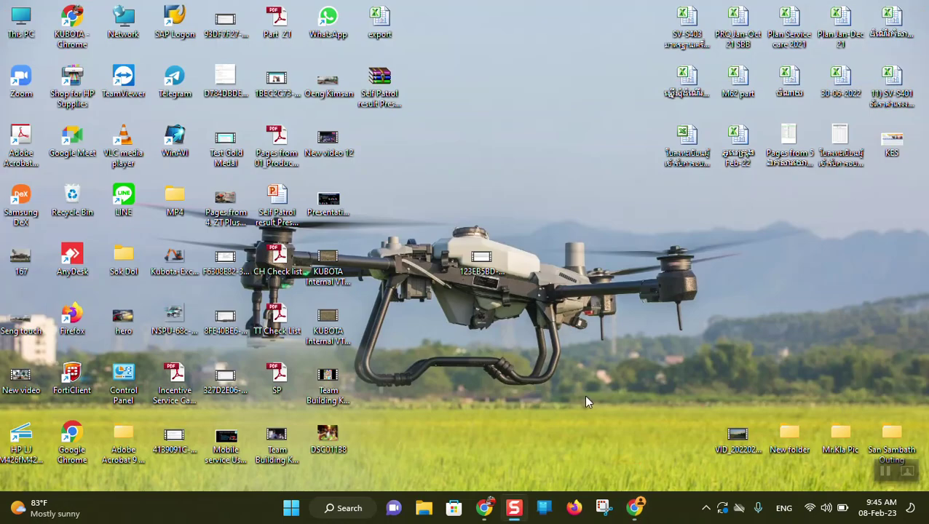
{"action": "left_click", "coordinate": [484, 507]}
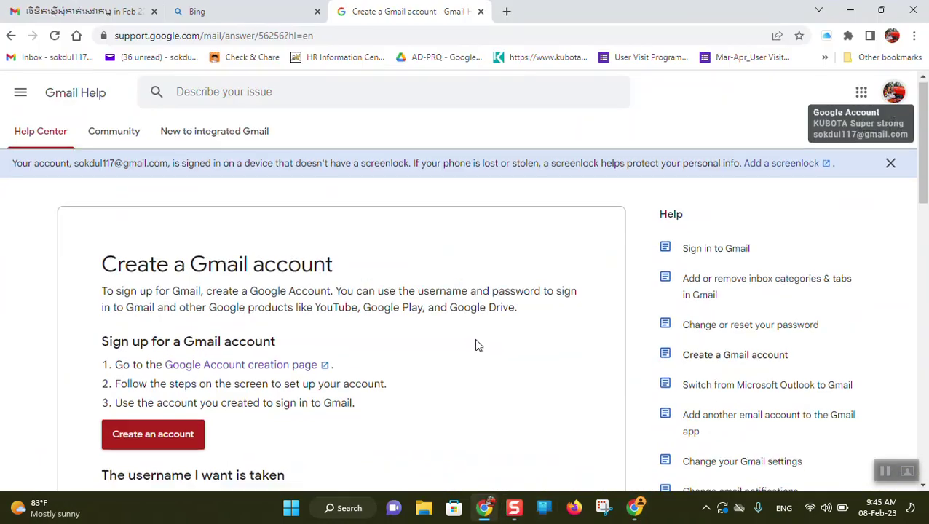
{"action": "left_click", "coordinate": [108, 13]}
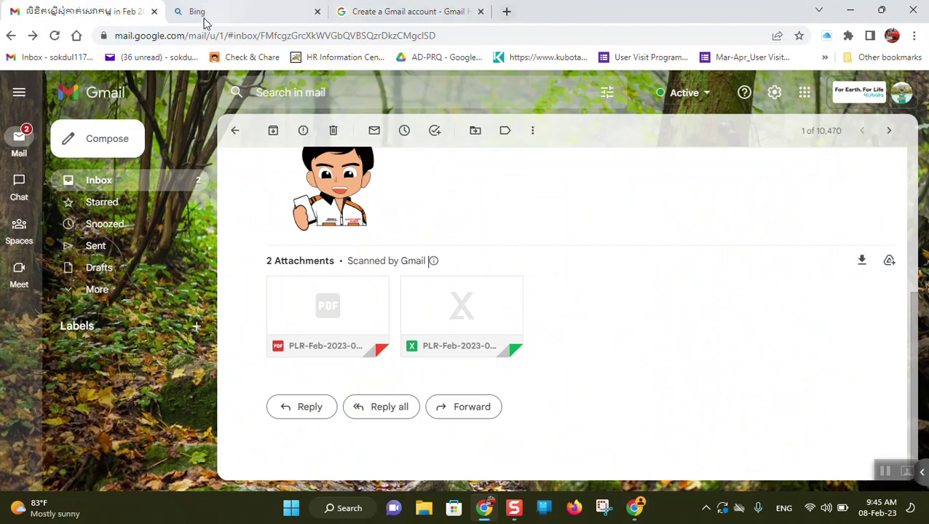
Open the default account's inbox from the account switcher, then bring up the Google Account window
{"action": "left_click", "coordinate": [899, 93]}
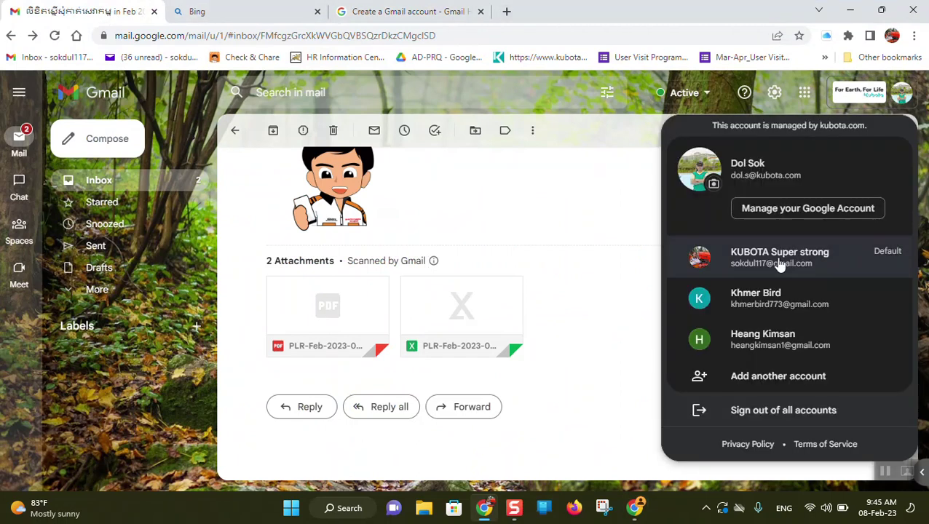
{"action": "left_click", "coordinate": [784, 270]}
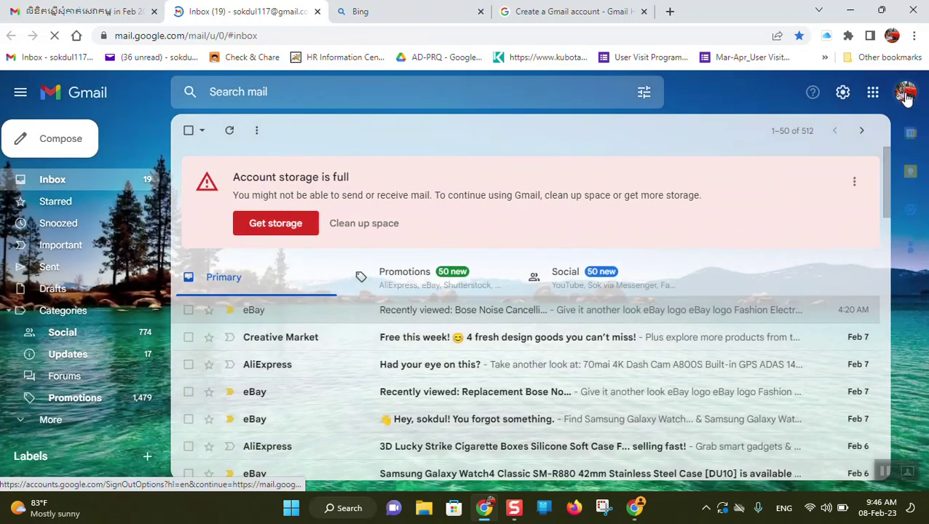
{"action": "left_click", "coordinate": [906, 95]}
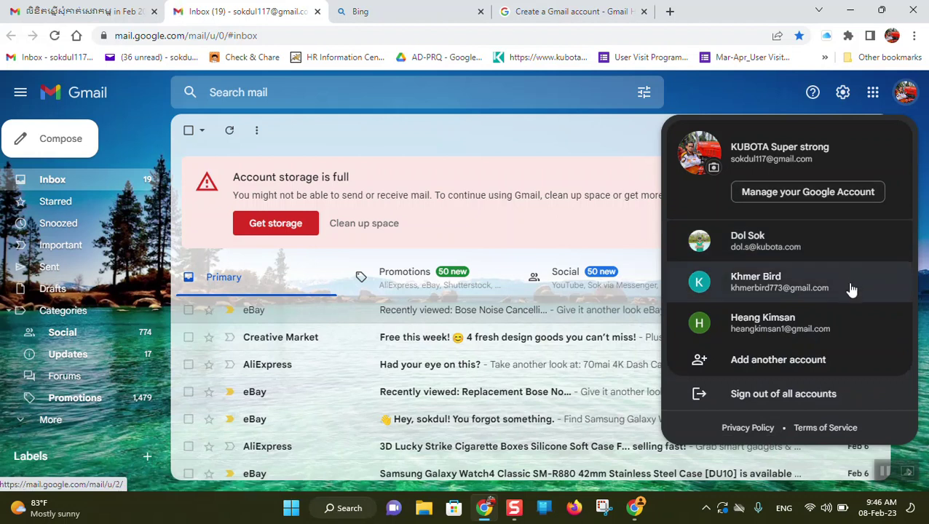
{"action": "left_click", "coordinate": [560, 142]}
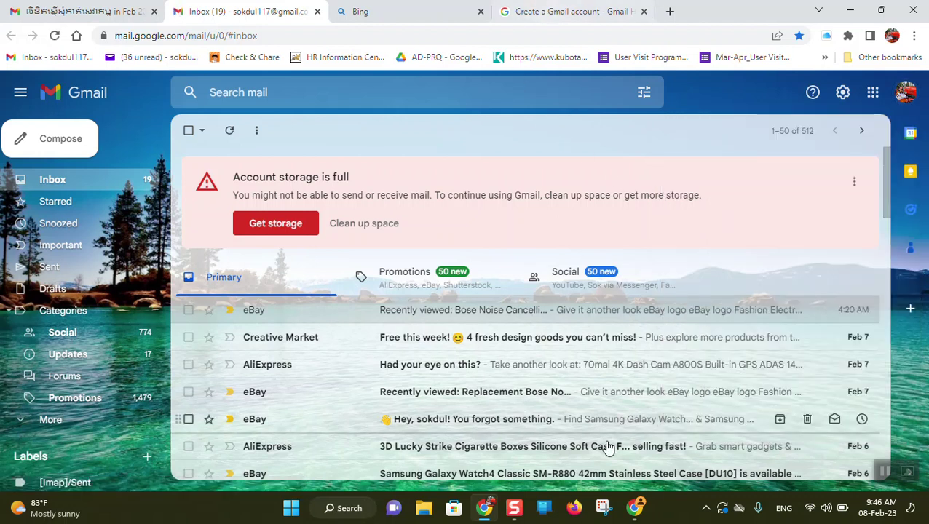
{"action": "left_click", "coordinate": [635, 507]}
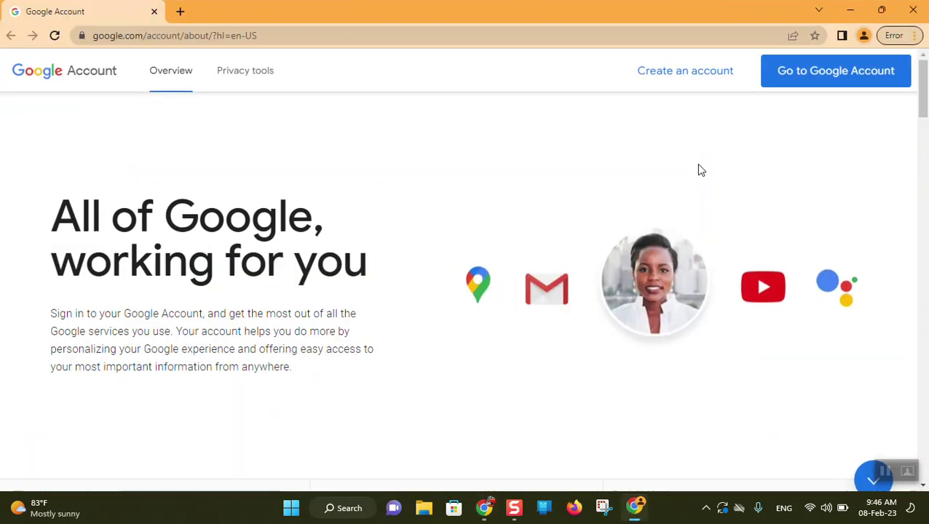
Open the new account's Gmail, read the 'finish setting up' welcome email, and open a new tab
{"action": "left_click", "coordinate": [812, 84]}
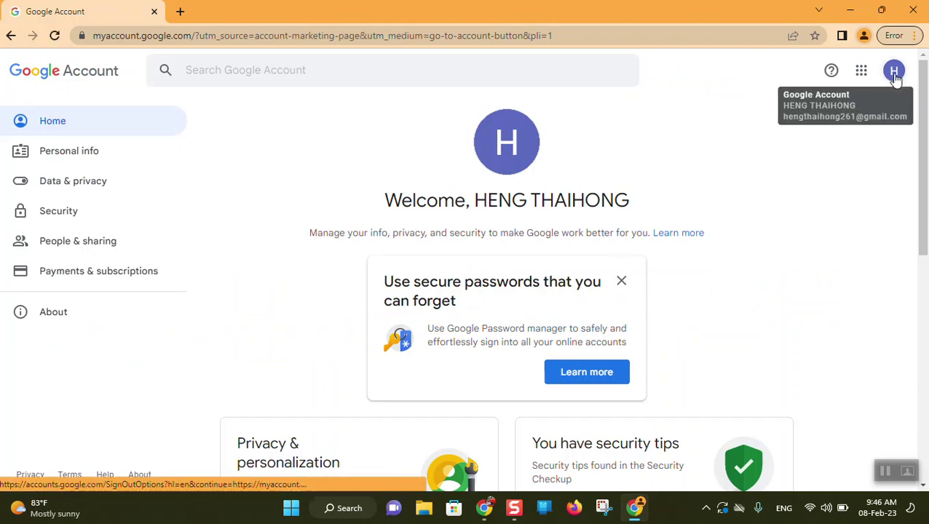
{"action": "left_click", "coordinate": [864, 73]}
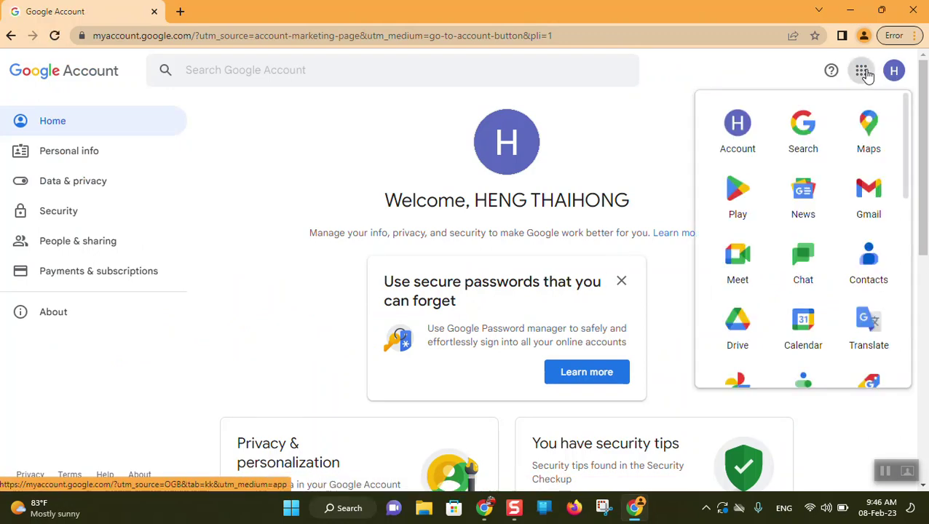
{"action": "left_click", "coordinate": [863, 191]}
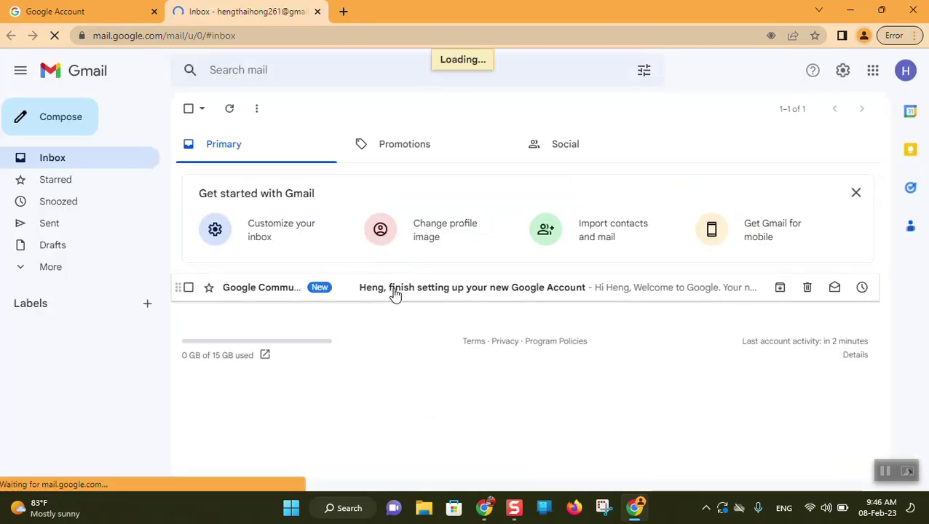
{"action": "left_click", "coordinate": [371, 293]}
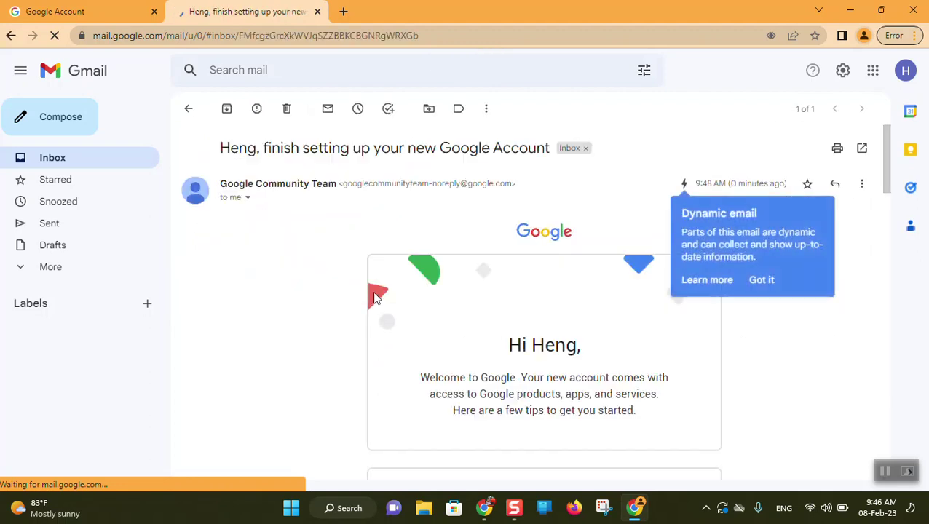
{"action": "scroll", "coordinate": [599, 358], "scroll_direction": "down", "scroll_amount": 7}
{"action": "scroll", "coordinate": [399, 290], "scroll_direction": "up", "scroll_amount": 5}
{"action": "scroll", "coordinate": [399, 290], "scroll_direction": "up", "scroll_amount": 2}
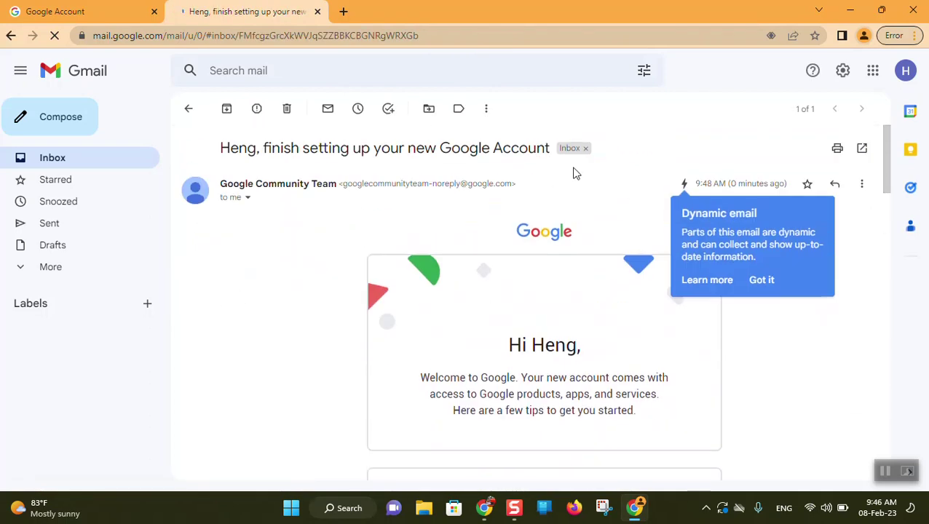
{"action": "left_click", "coordinate": [343, 11]}
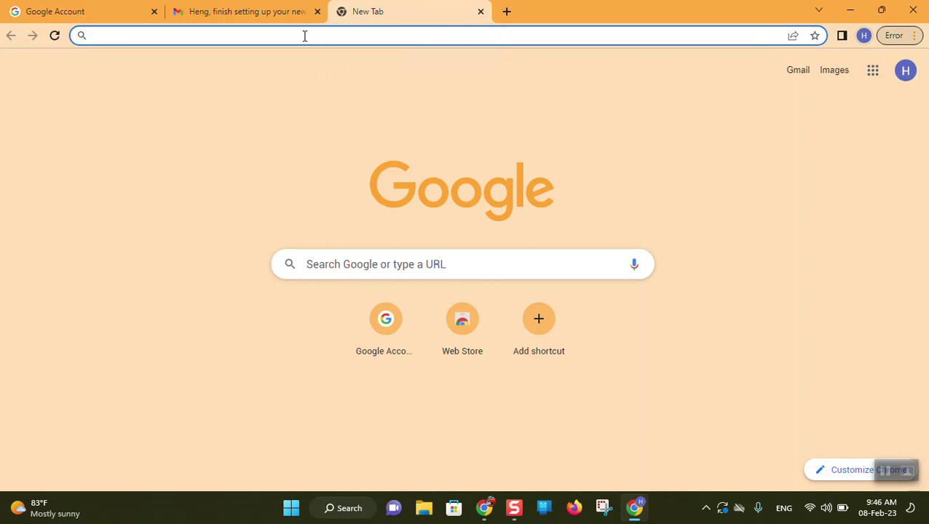
Search Google for 'dji account register'
{"action": "type", "text": "ww"}
{"action": "key", "text": "Return"}
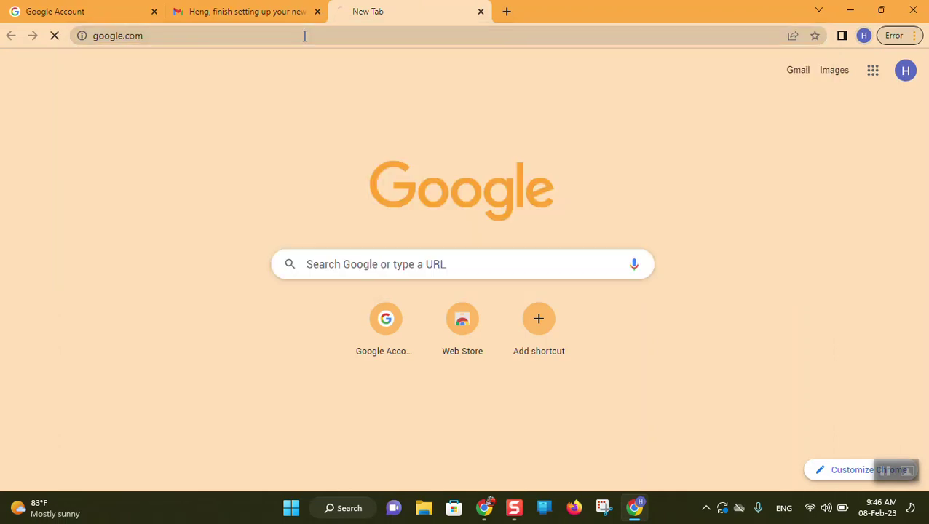
{"action": "type", "text": "DJI"}
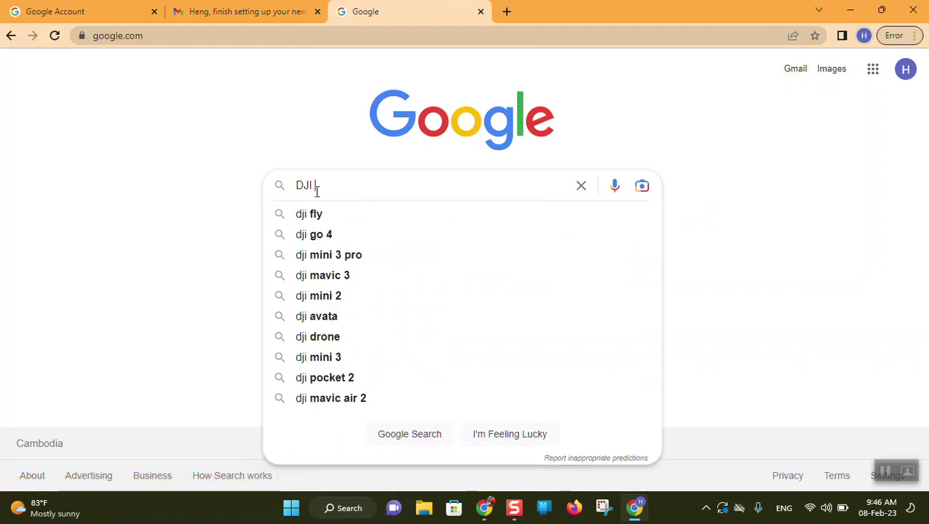
{"action": "type", "text": " ri"}
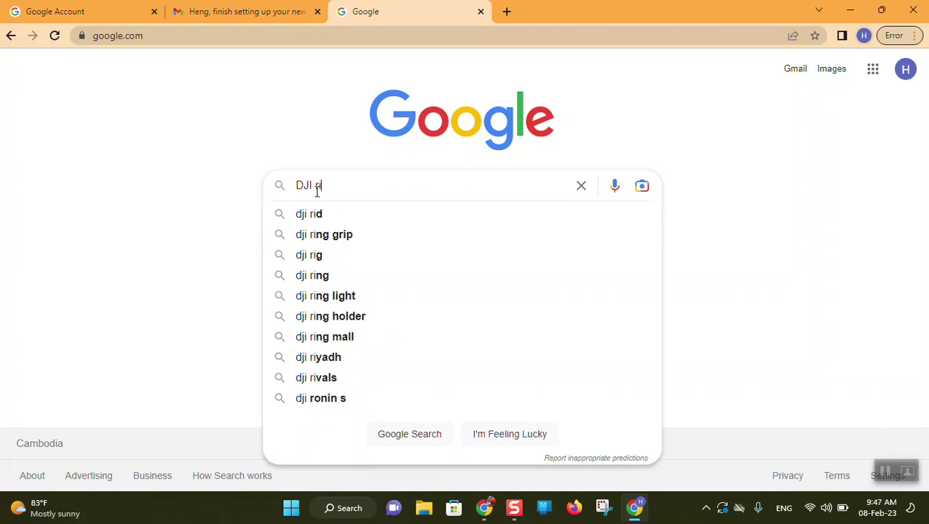
{"action": "type", "text": "gi"}
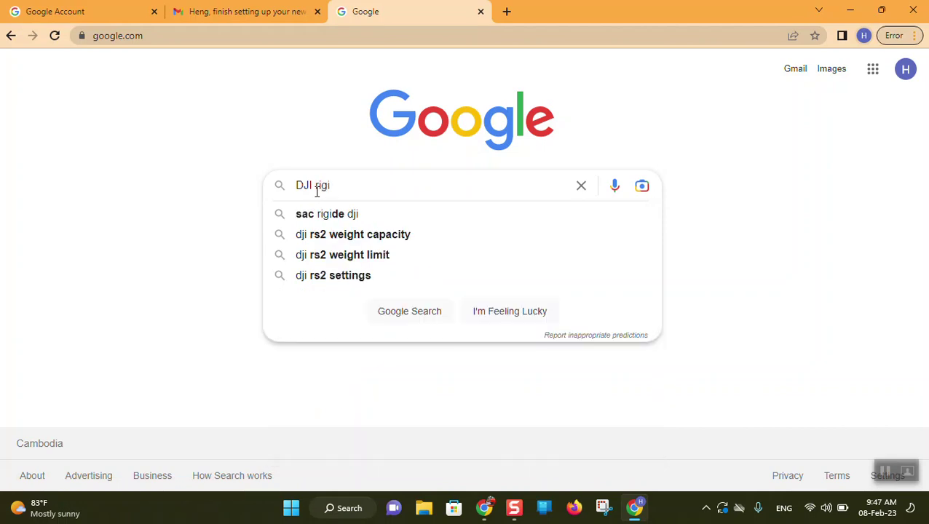
{"action": "key", "text": "BackSpace"}
{"action": "key", "text": "BackSpace"}
{"action": "key", "text": "BackSpace"}
{"action": "key", "text": "BackSpace"}
{"action": "type", "text": "acc"}
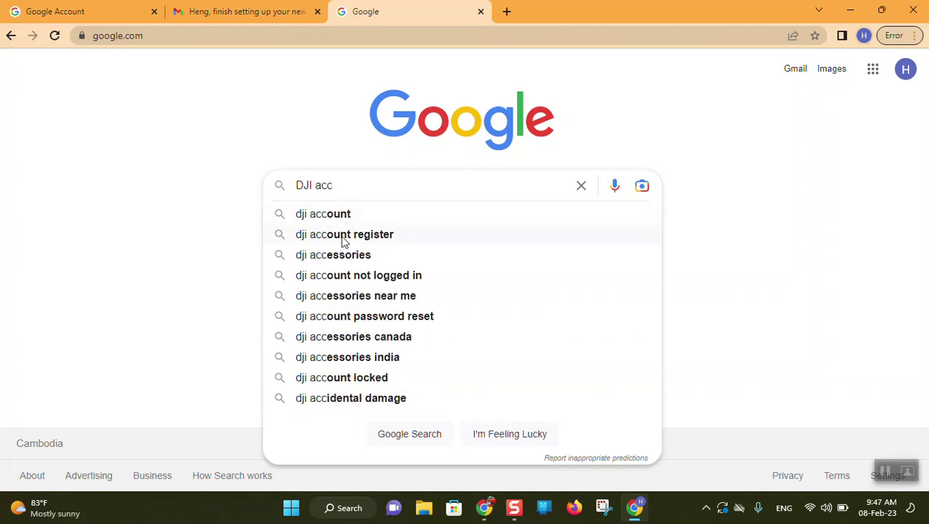
{"action": "left_click", "coordinate": [345, 241]}
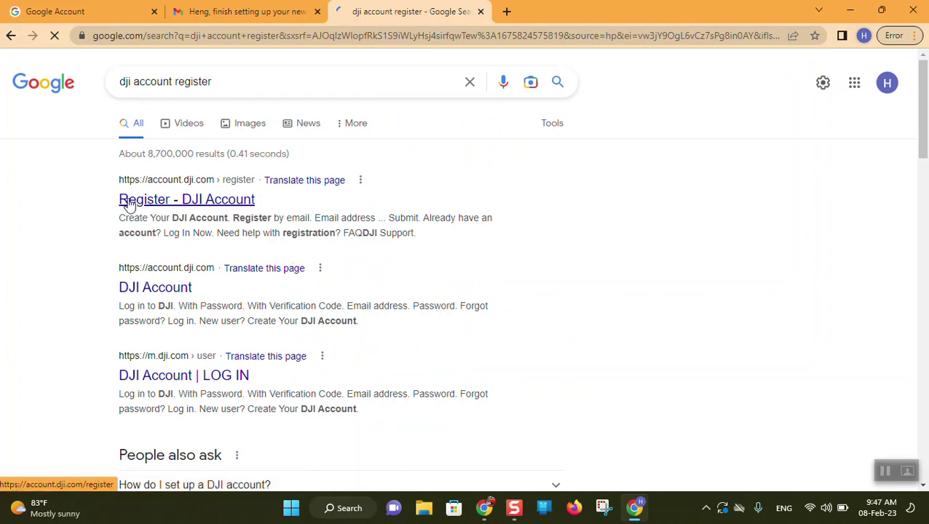
Open the Register - DJI Account result, accept all cookies, and focus the Email address field
{"action": "left_click", "coordinate": [221, 205]}
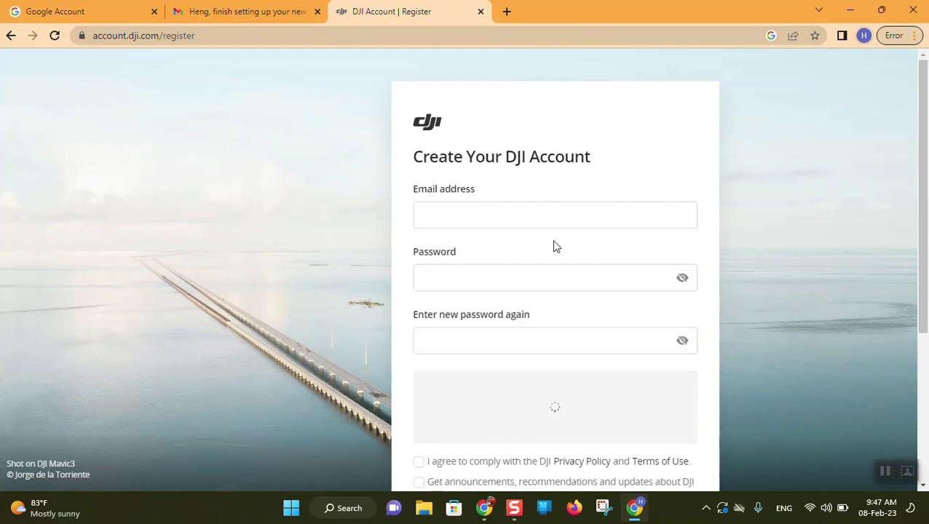
{"action": "scroll", "coordinate": [597, 259], "scroll_direction": "down", "scroll_amount": 3}
{"action": "scroll", "coordinate": [648, 284], "scroll_direction": "up", "scroll_amount": 1}
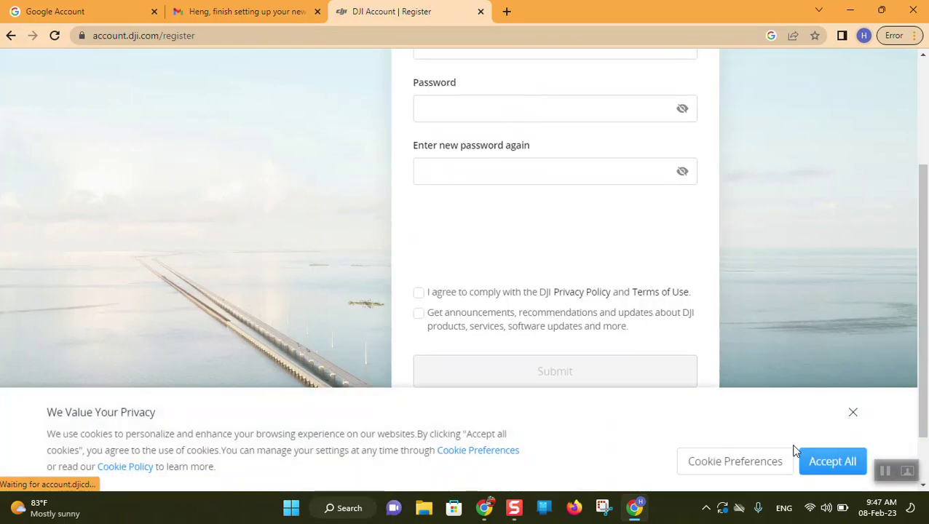
{"action": "left_click", "coordinate": [830, 472]}
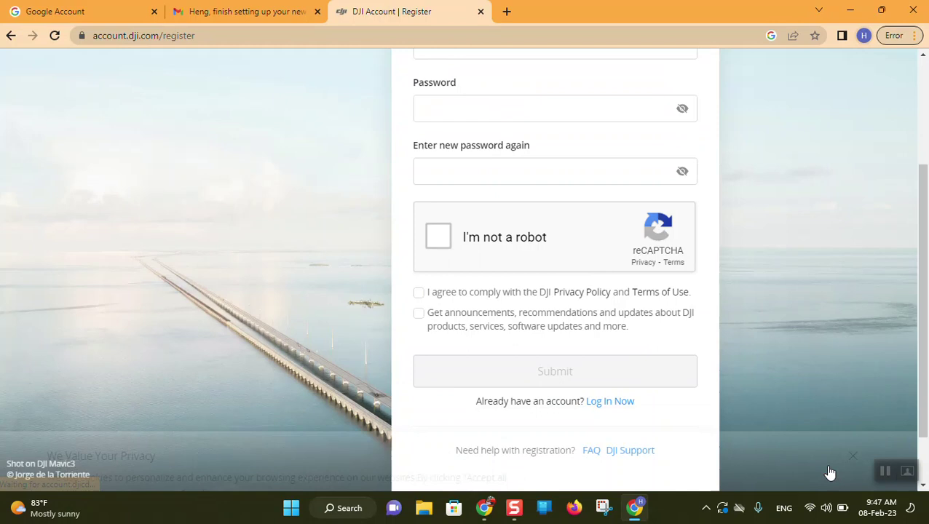
{"action": "scroll", "coordinate": [601, 321], "scroll_direction": "up", "scroll_amount": 3}
{"action": "left_click", "coordinate": [499, 212]}
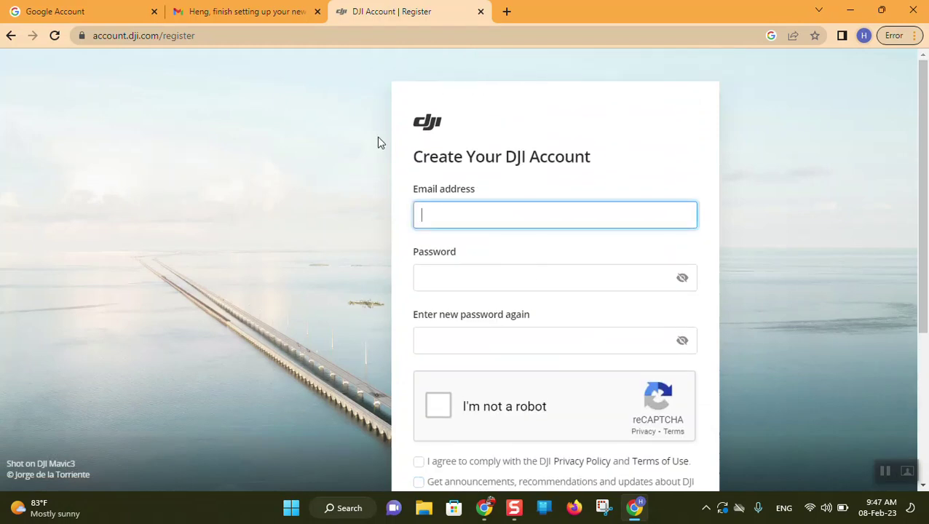
{"action": "left_click", "coordinate": [230, 12]}
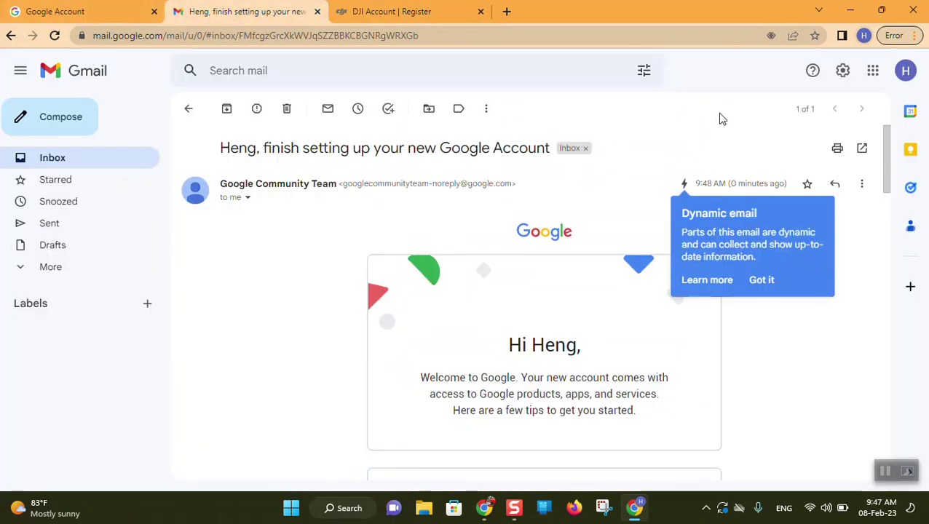
{"action": "left_click", "coordinate": [905, 71]}
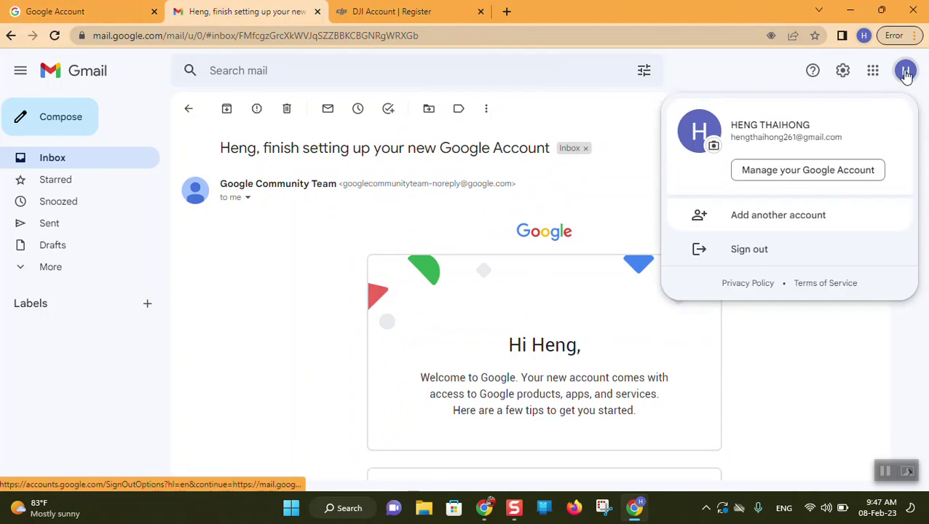
{"action": "left_click_drag", "start_coordinate": [853, 140], "coordinate": [732, 141]}
{"action": "key", "text": "ctrl+c"}
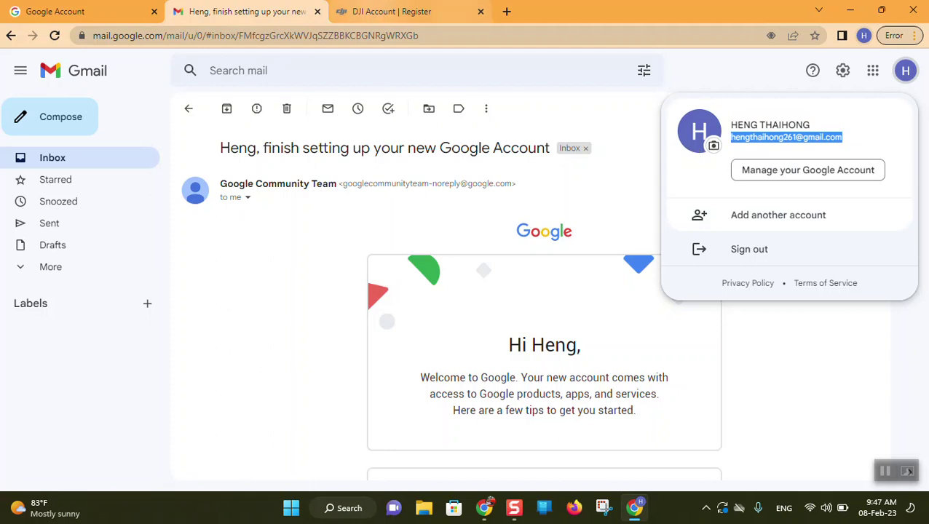
{"action": "left_click", "coordinate": [374, 15]}
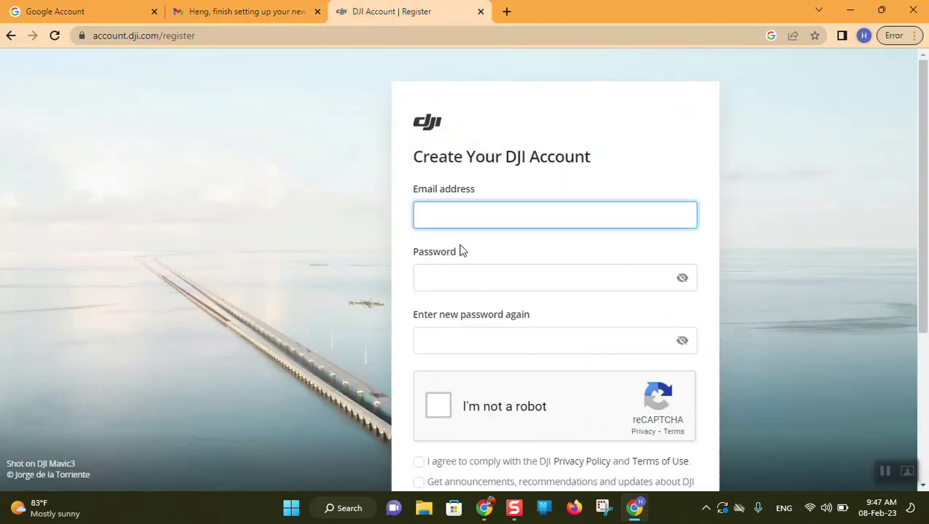
Paste the new Gmail address as the email, then enter and confirm a password
{"action": "key", "text": "ctrl+v"}
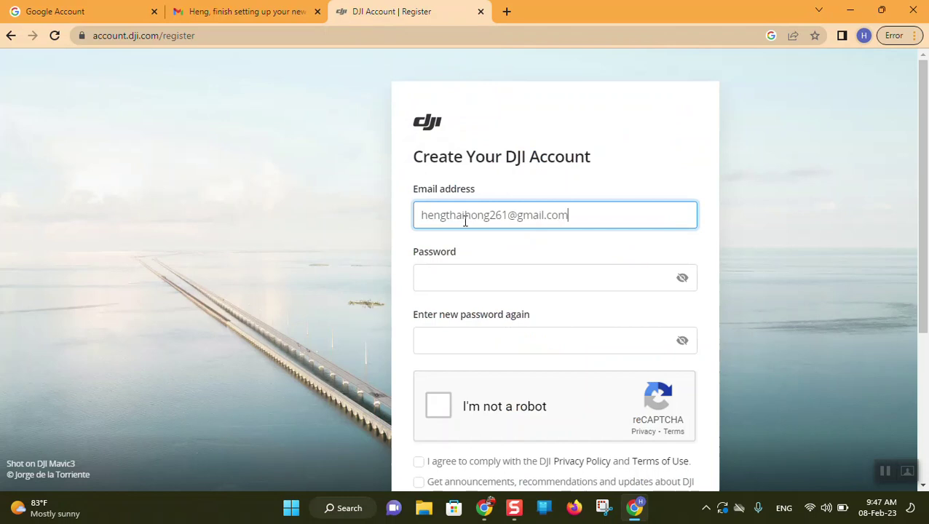
{"action": "left_click", "coordinate": [454, 276]}
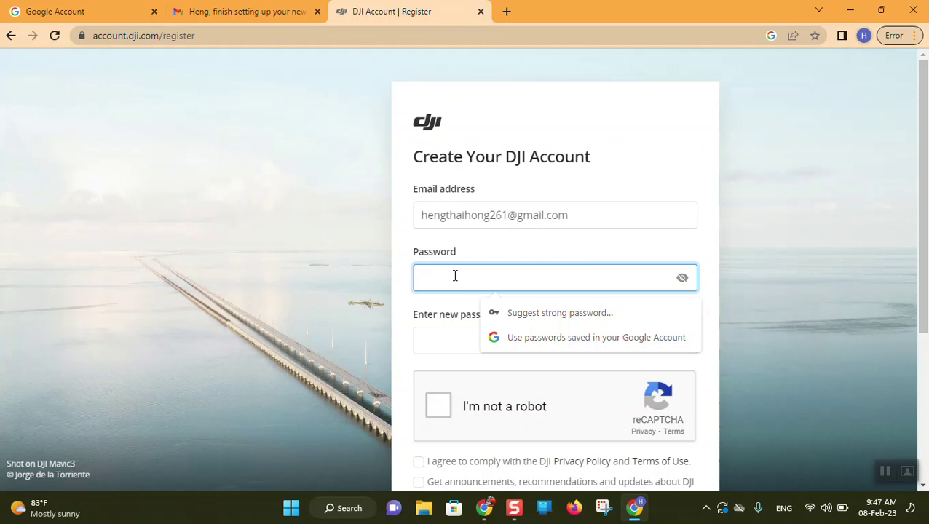
{"action": "type", "text": "•••"}
{"action": "left_click", "coordinate": [441, 343]}
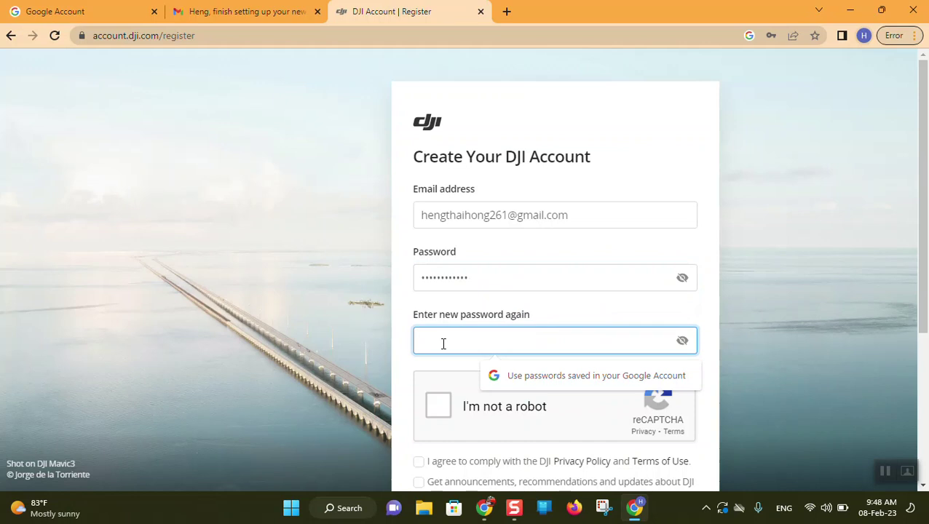
{"action": "type", "text": "••"}
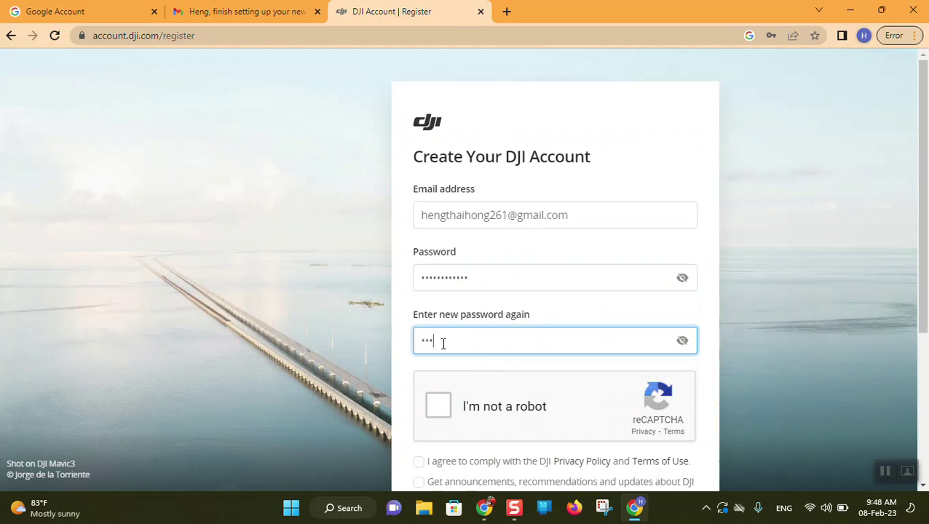
{"action": "type", "text": "•••"}
Pass reCAPTCHA, accept the privacy policy, opt in to DJI updates, and submit registration
{"action": "scroll", "coordinate": [630, 353], "scroll_direction": "down", "scroll_amount": 2}
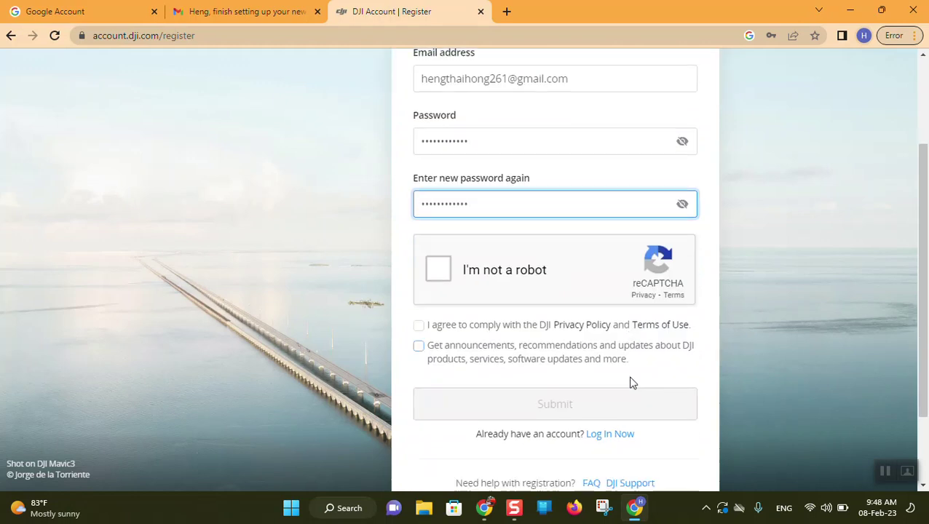
{"action": "left_click", "coordinate": [437, 270]}
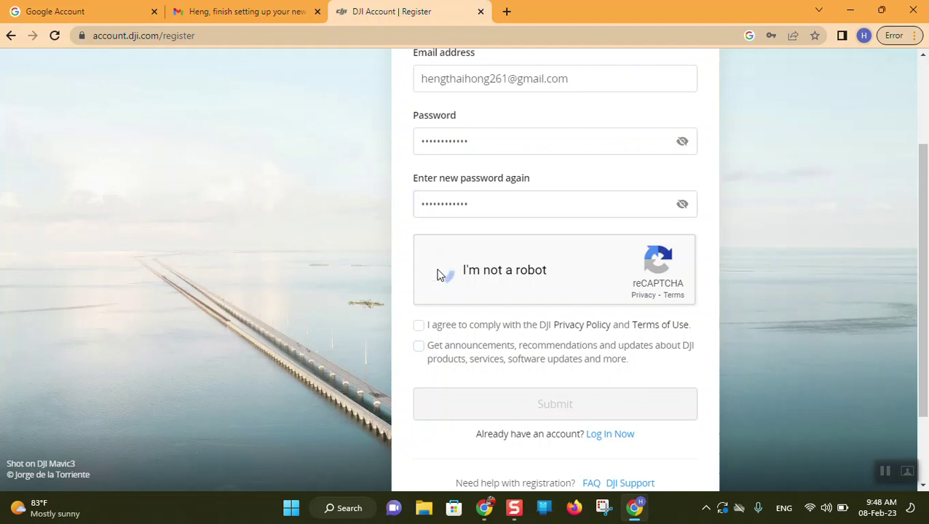
{"action": "left_click", "coordinate": [419, 328]}
{"action": "left_click", "coordinate": [420, 347]}
{"action": "scroll", "coordinate": [647, 352], "scroll_direction": "down", "scroll_amount": 2}
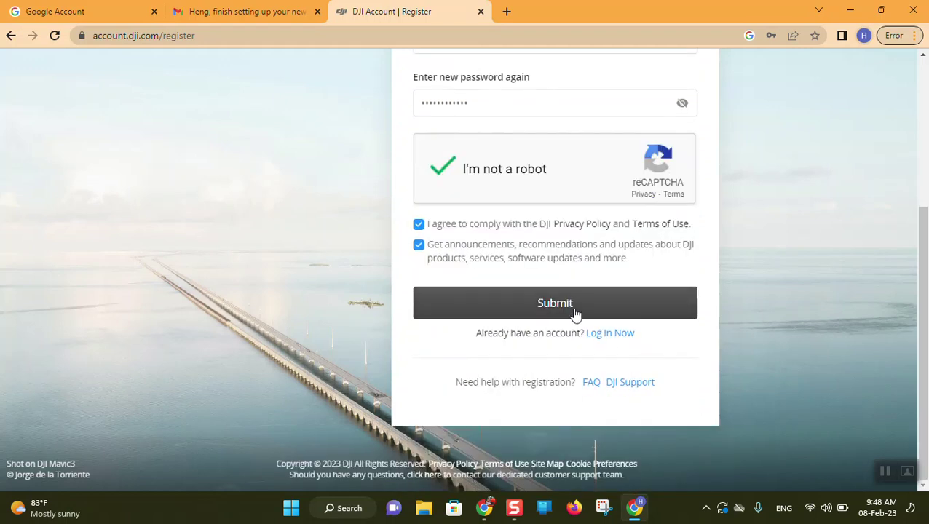
{"action": "left_click", "coordinate": [575, 313]}
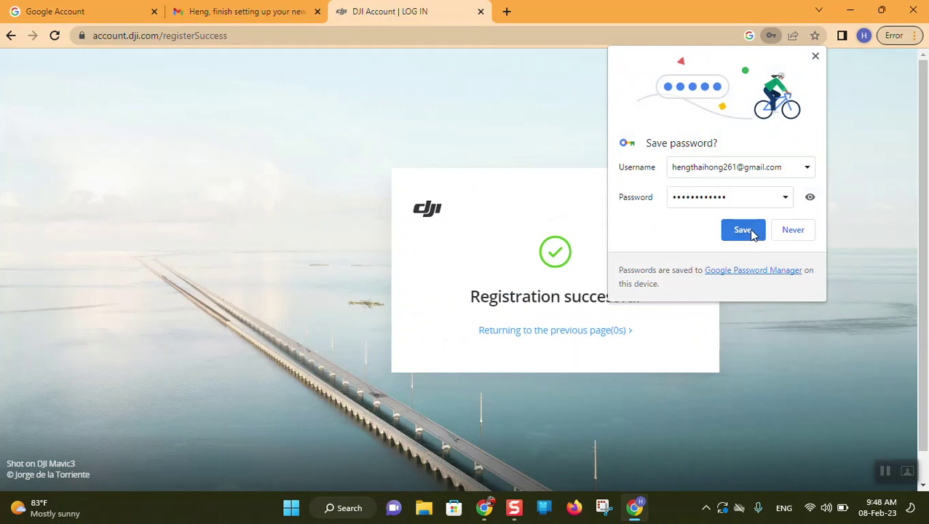
Save the DJI login to the Google account and confirm the Google password
{"action": "left_click", "coordinate": [751, 232]}
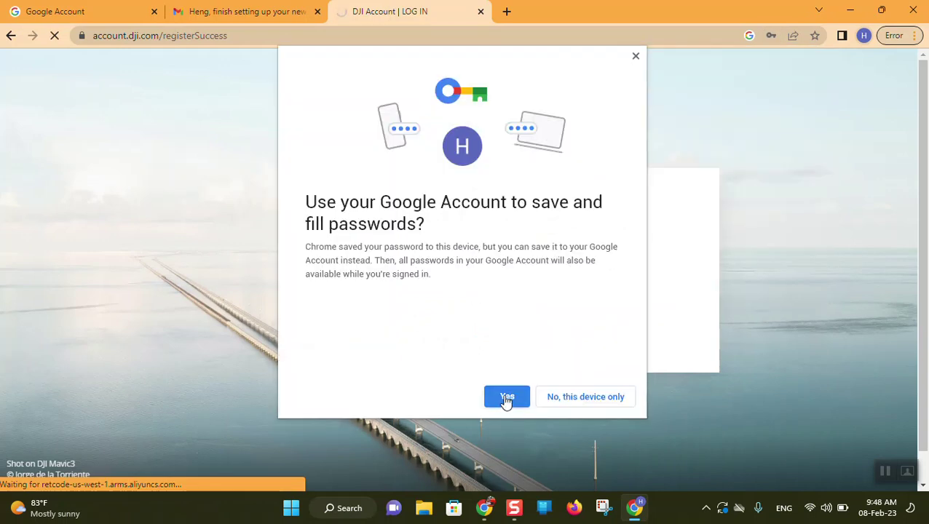
{"action": "left_click", "coordinate": [507, 397]}
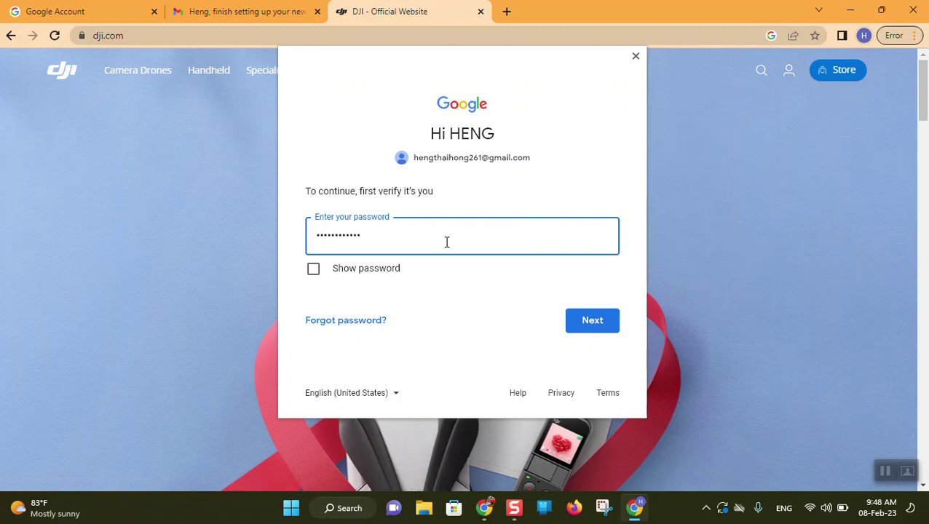
{"action": "left_click", "coordinate": [314, 269]}
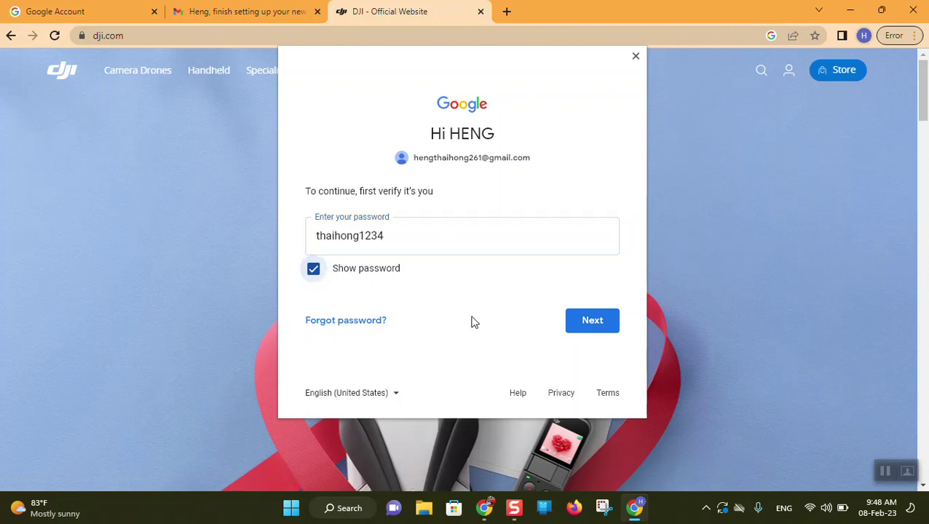
{"action": "left_click", "coordinate": [591, 321]}
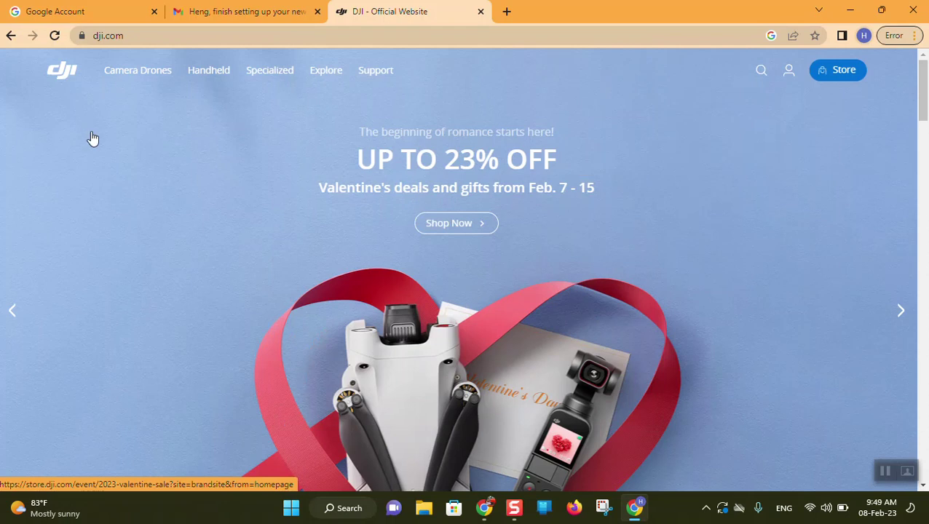
{"action": "scroll", "coordinate": [557, 250], "scroll_direction": "down", "scroll_amount": 1}
{"action": "scroll", "coordinate": [556, 250], "scroll_direction": "up", "scroll_amount": 1}
{"action": "mouse_move", "coordinate": [790, 75]}
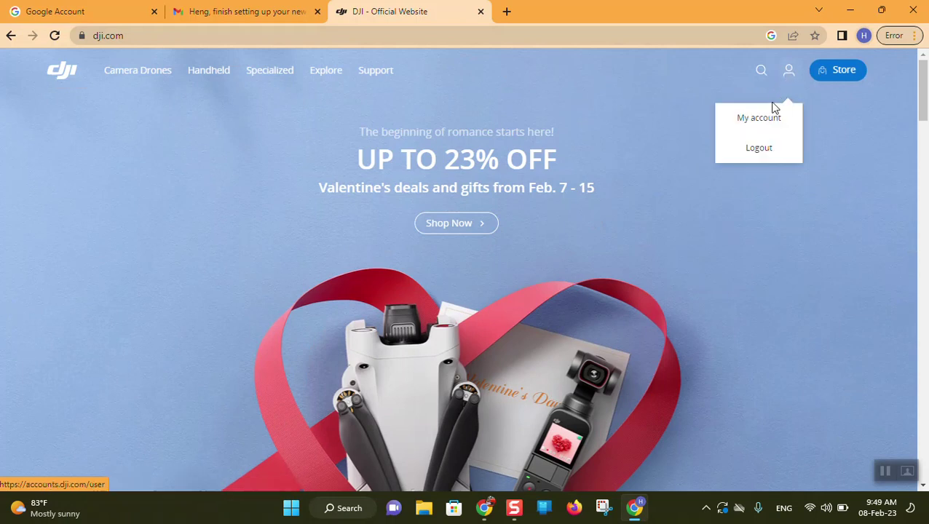
Open My account and review the overview: USD $0.00 DJI Credit, no recent orders
{"action": "left_click", "coordinate": [766, 123]}
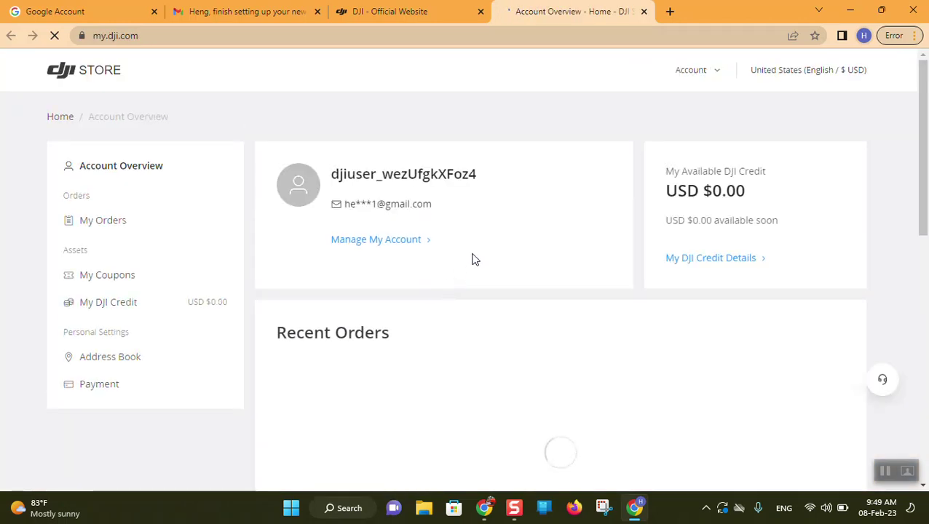
{"action": "scroll", "coordinate": [470, 260], "scroll_direction": "down", "scroll_amount": 1}
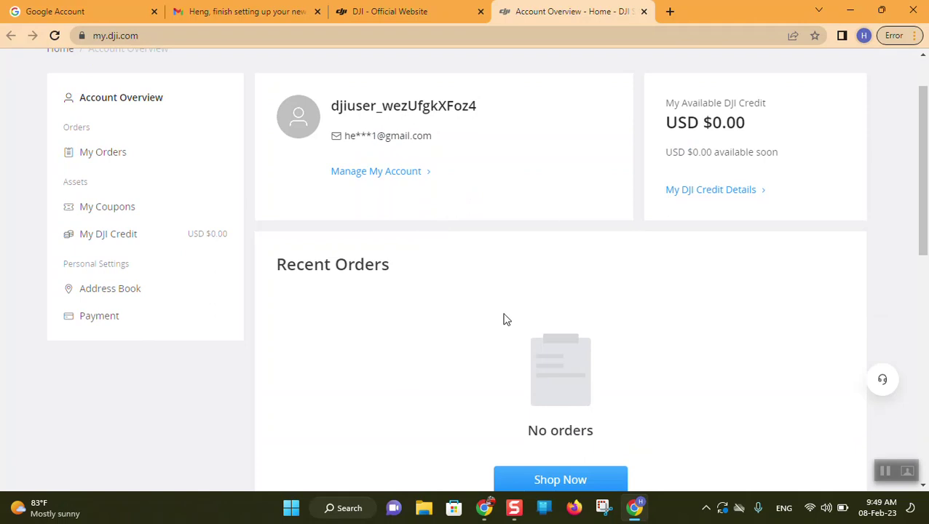
{"action": "scroll", "coordinate": [502, 321], "scroll_direction": "down", "scroll_amount": 3}
{"action": "scroll", "coordinate": [487, 317], "scroll_direction": "up", "scroll_amount": 4}
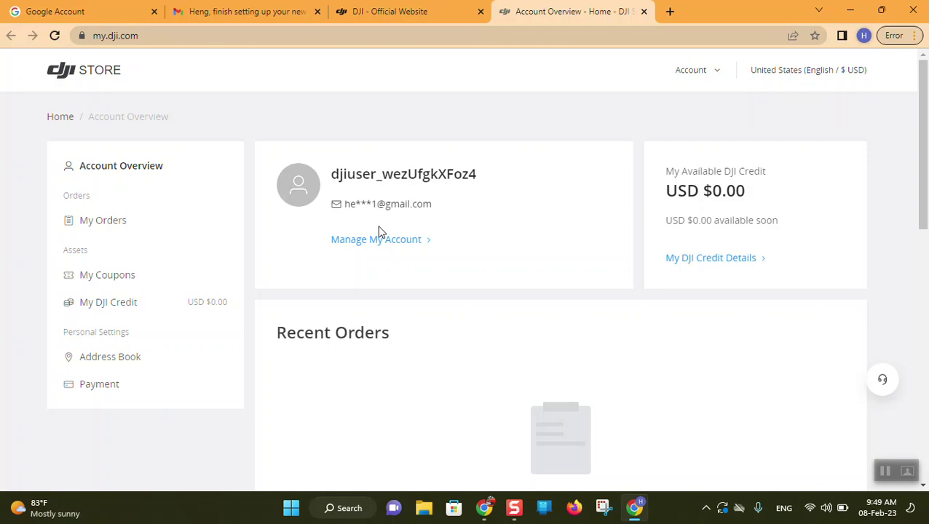
Open the Activating Your DJI Account email in the Gmail inbox and follow its 'here' link
{"action": "left_click", "coordinate": [250, 16]}
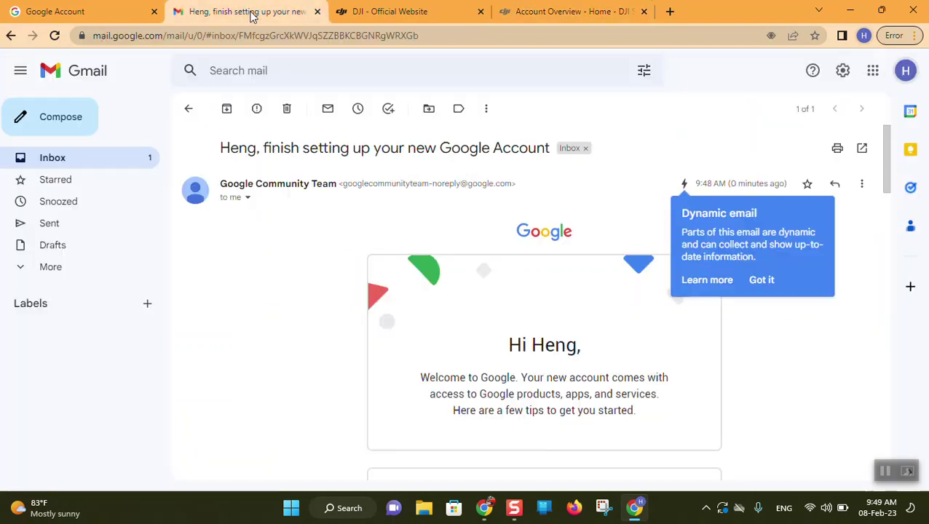
{"action": "left_click", "coordinate": [58, 161]}
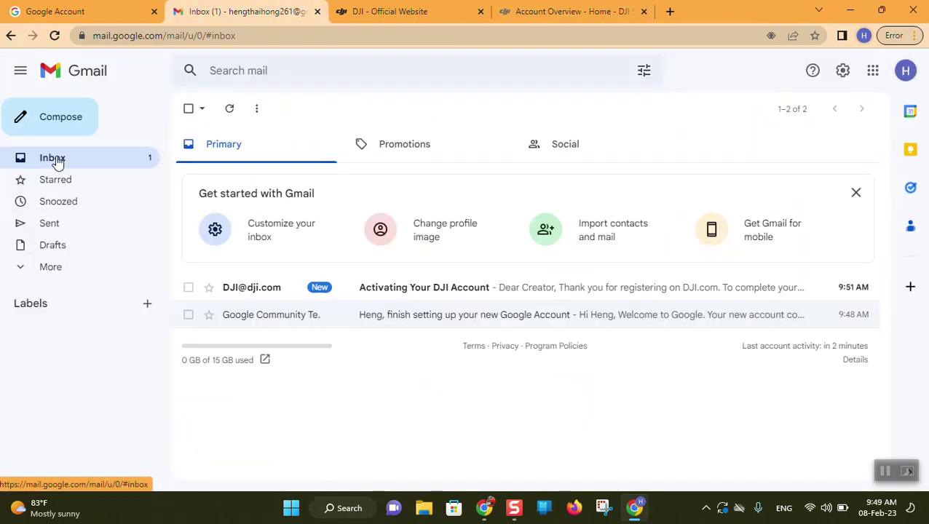
{"action": "left_click", "coordinate": [396, 295]}
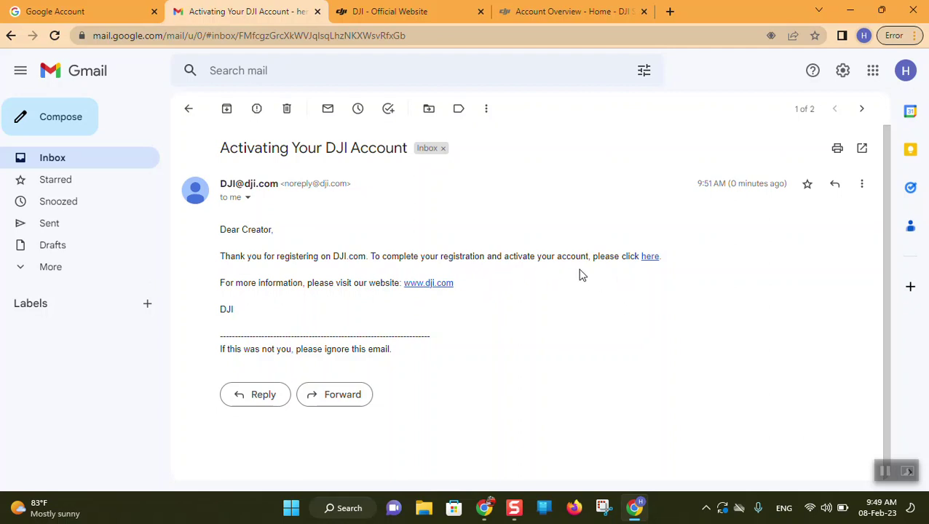
{"action": "left_click", "coordinate": [648, 257]}
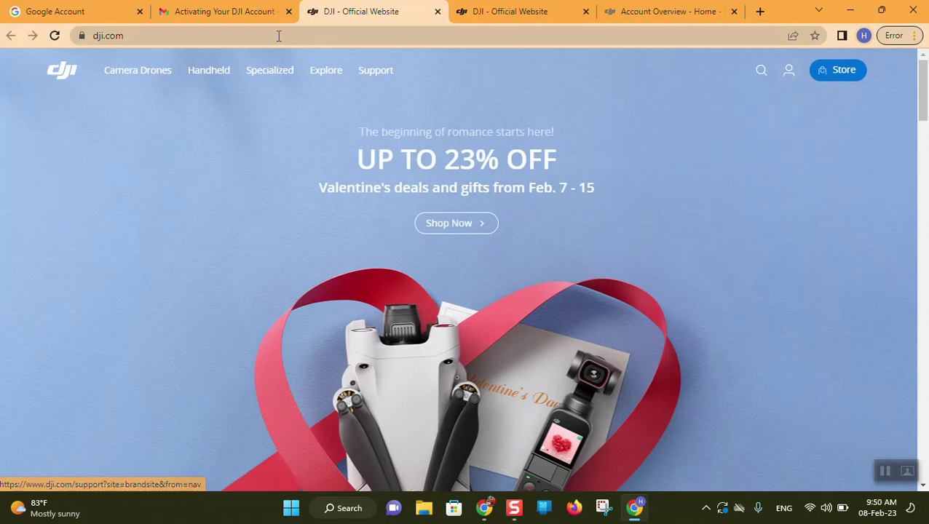
Back in Gmail, open the profile panel and highlight the account's name and email address
{"action": "left_click", "coordinate": [252, 16]}
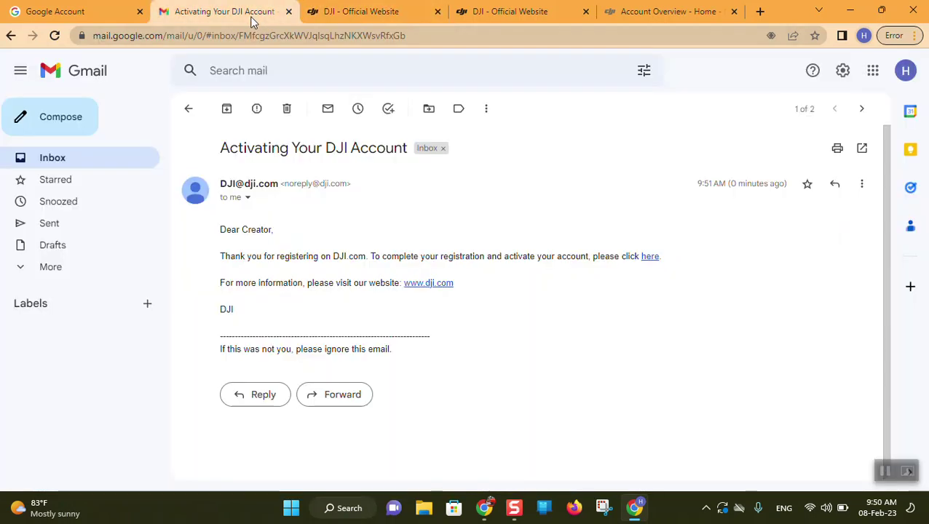
{"action": "left_click", "coordinate": [906, 73]}
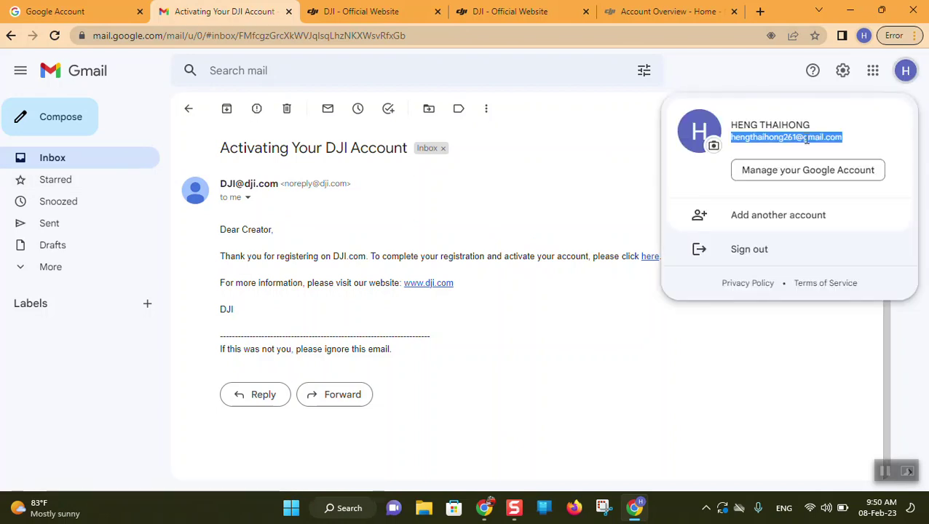
{"action": "left_click", "coordinate": [847, 144]}
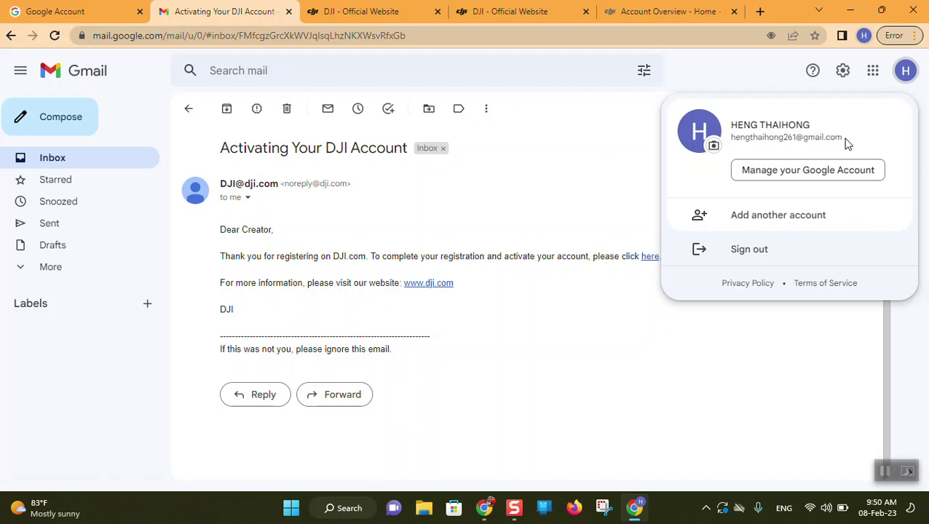
{"action": "left_click_drag", "start_coordinate": [846, 144], "coordinate": [732, 146]}
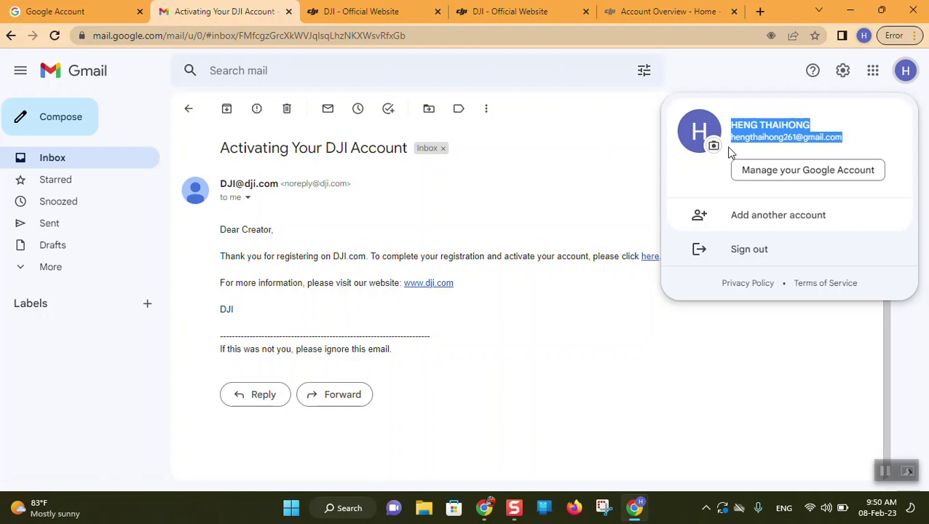
{"action": "left_click", "coordinate": [851, 143]}
{"action": "left_click_drag", "start_coordinate": [851, 142], "coordinate": [757, 143]}
{"action": "left_click", "coordinate": [744, 150]}
{"action": "triple_click", "coordinate": [732, 147]}
{"action": "left_click", "coordinate": [705, 179]}
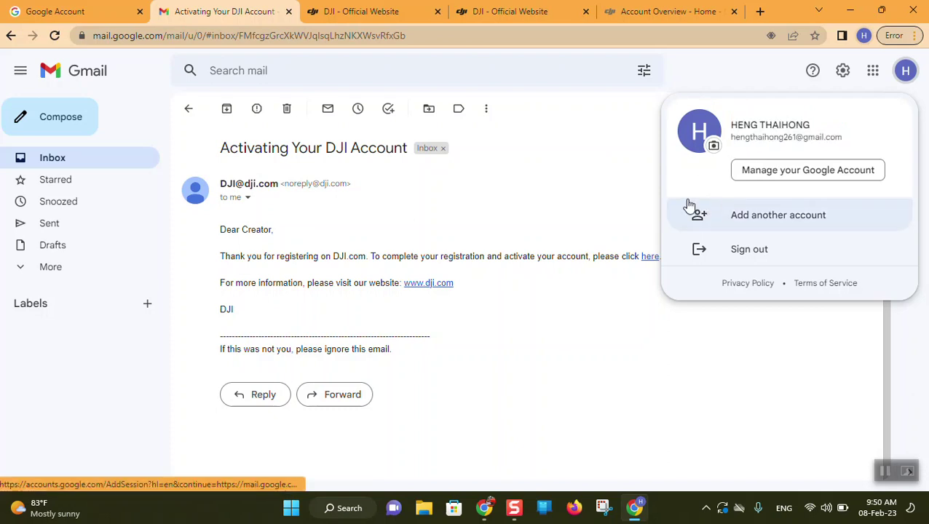